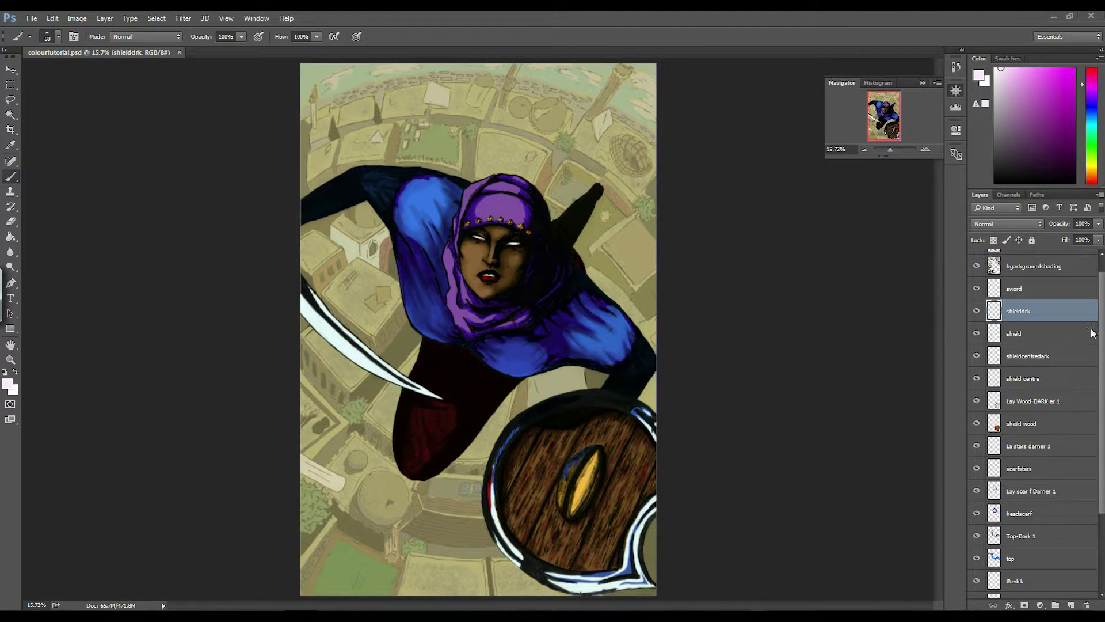
# - Examine the layer stack and the shading on the figure's face, headscarf, sword and shield up close
pyautogui.scroll(-5, 1101, 350)
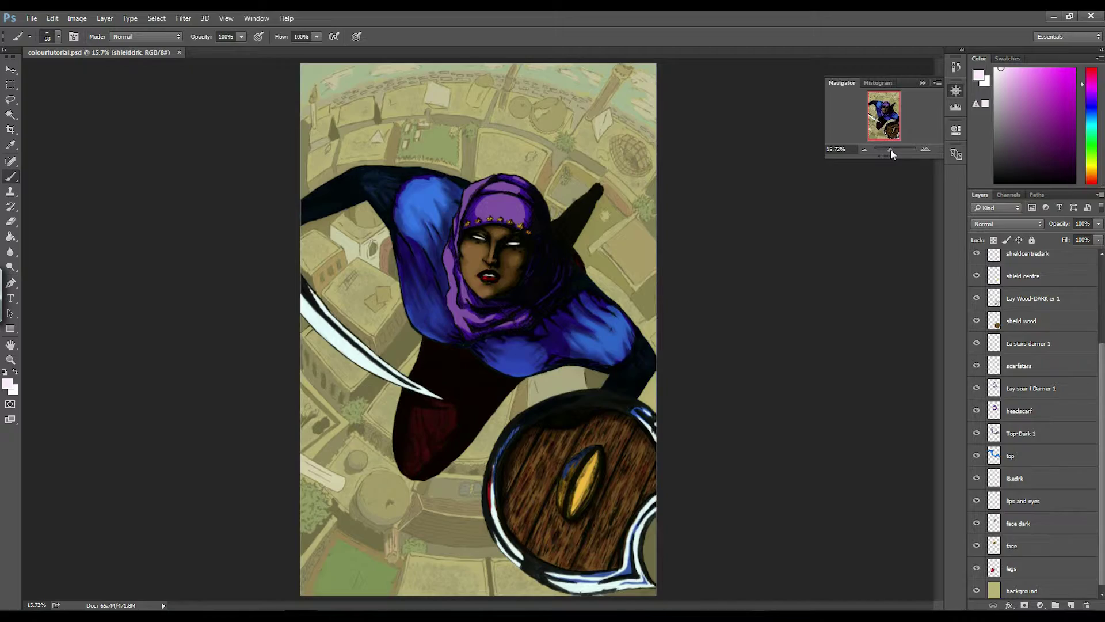
pyautogui.moveTo(890, 148); pyautogui.dragTo(889, 117)
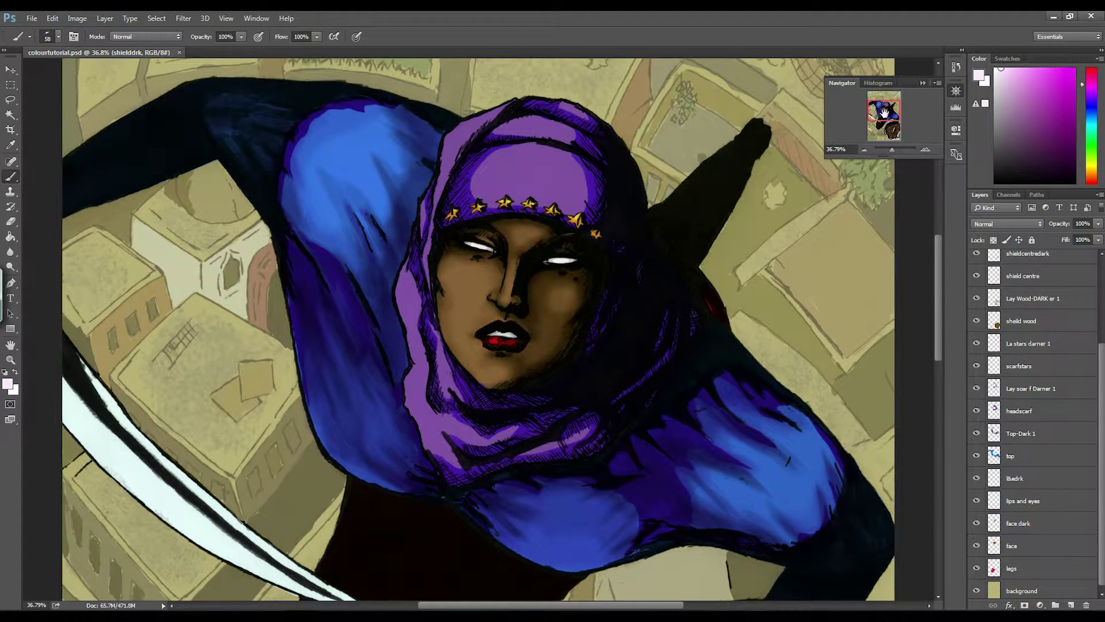
pyautogui.moveTo(885, 112); pyautogui.dragTo(886, 111)
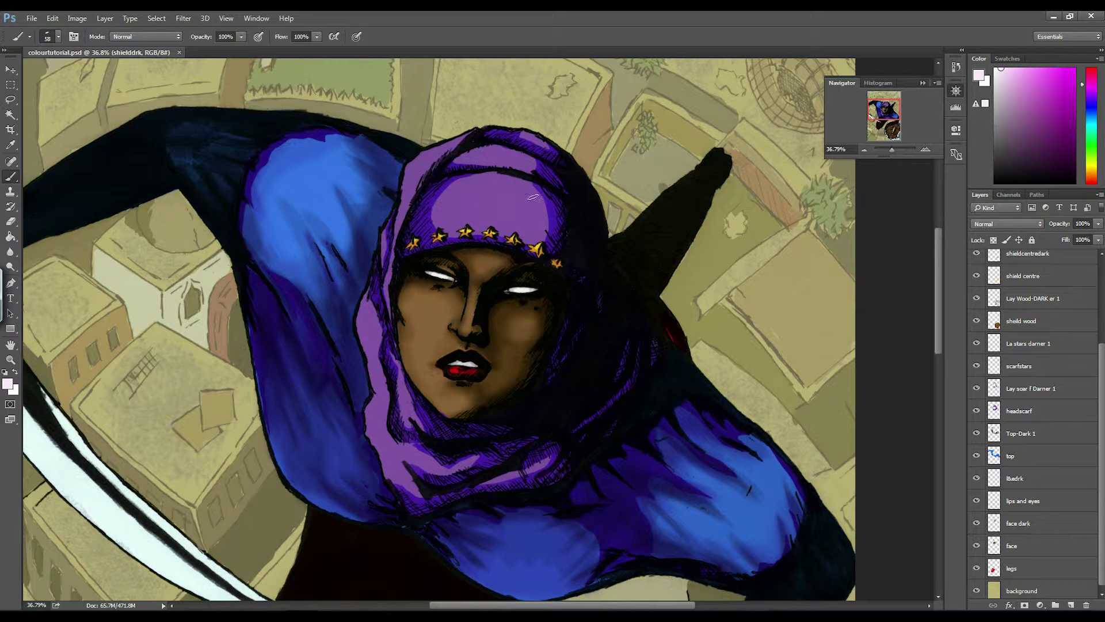
pyautogui.moveTo(883, 112); pyautogui.dragTo(842, 110)
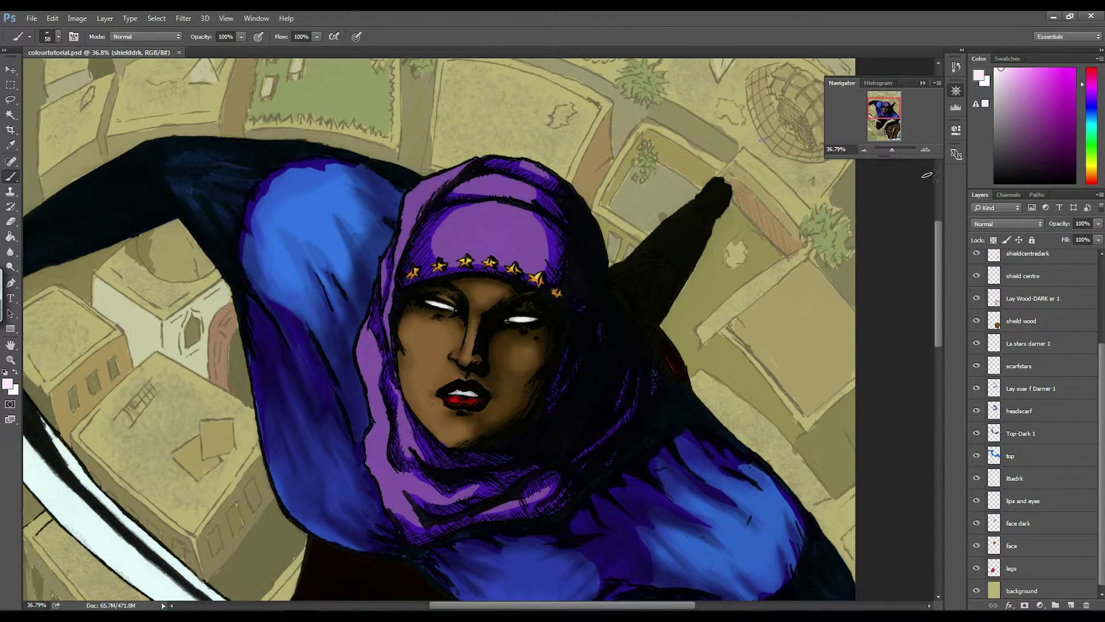
pyautogui.moveTo(896, 110)
pyautogui.mouseDown()
pyautogui.moveTo(897, 151)
pyautogui.moveTo(886, 122)
pyautogui.moveTo(896, 130)
pyautogui.mouseUp()
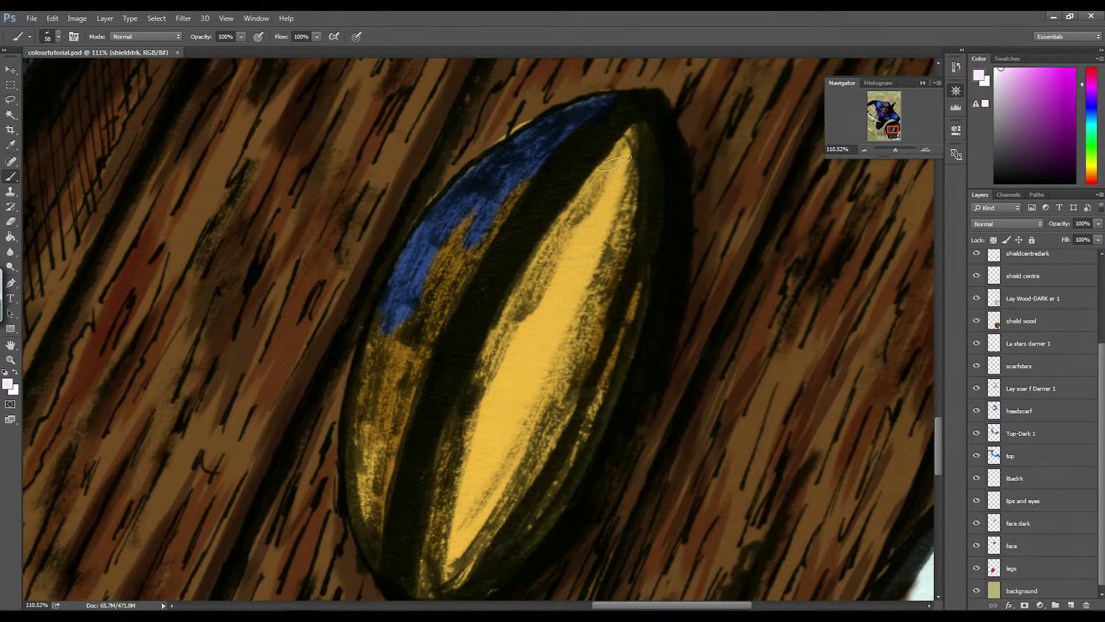
pyautogui.rightClick(397, 123)
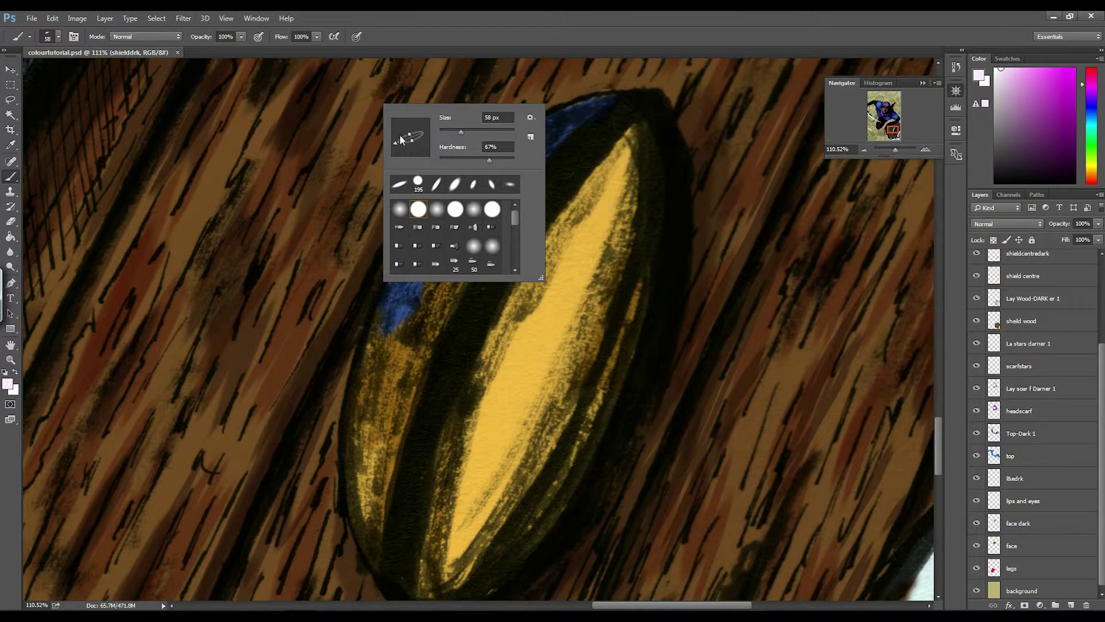
pyautogui.moveTo(401, 151)
pyautogui.mouseDown()
pyautogui.moveTo(397, 130)
pyautogui.moveTo(412, 138)
pyautogui.mouseUp()
pyautogui.moveTo(892, 127)
pyautogui.mouseDown()
pyautogui.moveTo(891, 149)
pyautogui.moveTo(890, 125)
pyautogui.moveTo(894, 136)
pyautogui.mouseUp()
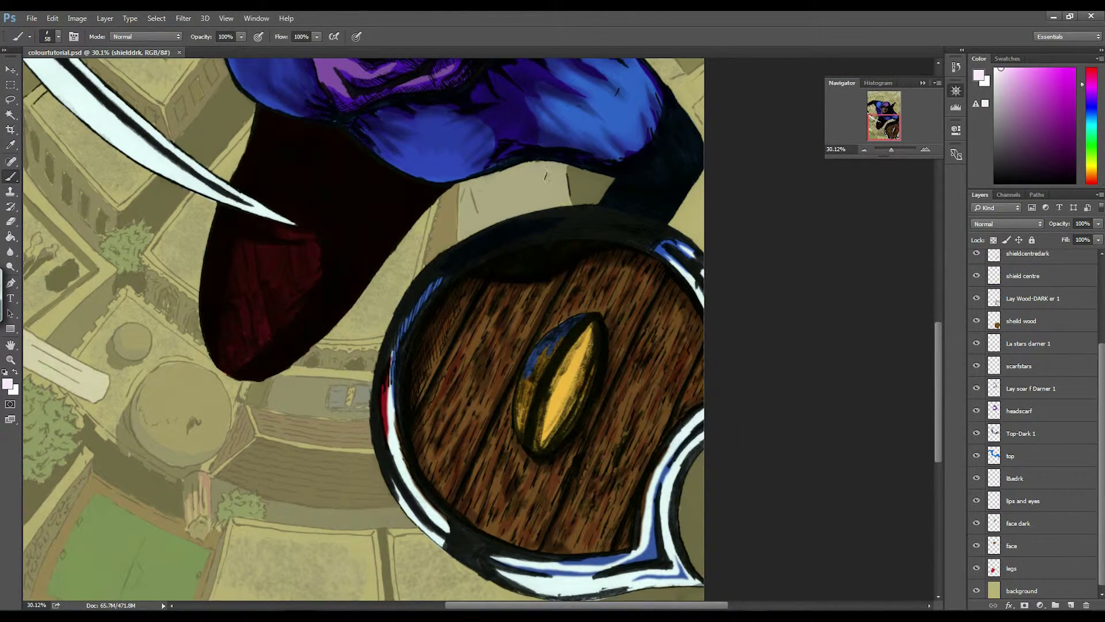
pyautogui.moveTo(884, 132); pyautogui.dragTo(891, 109)
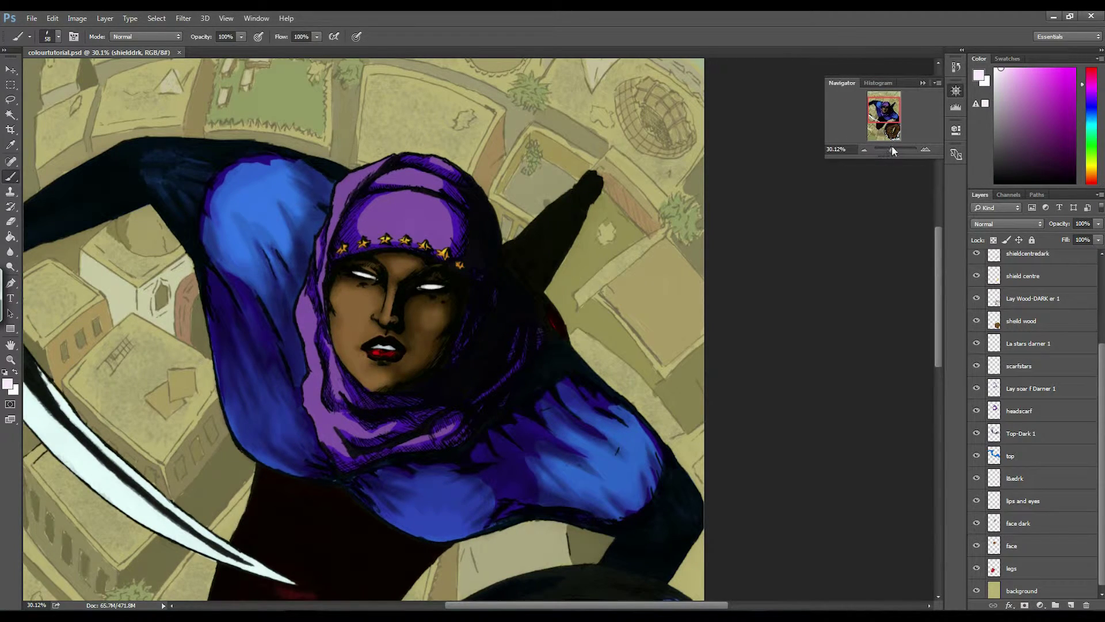
pyautogui.moveTo(890, 149); pyautogui.dragTo(891, 108)
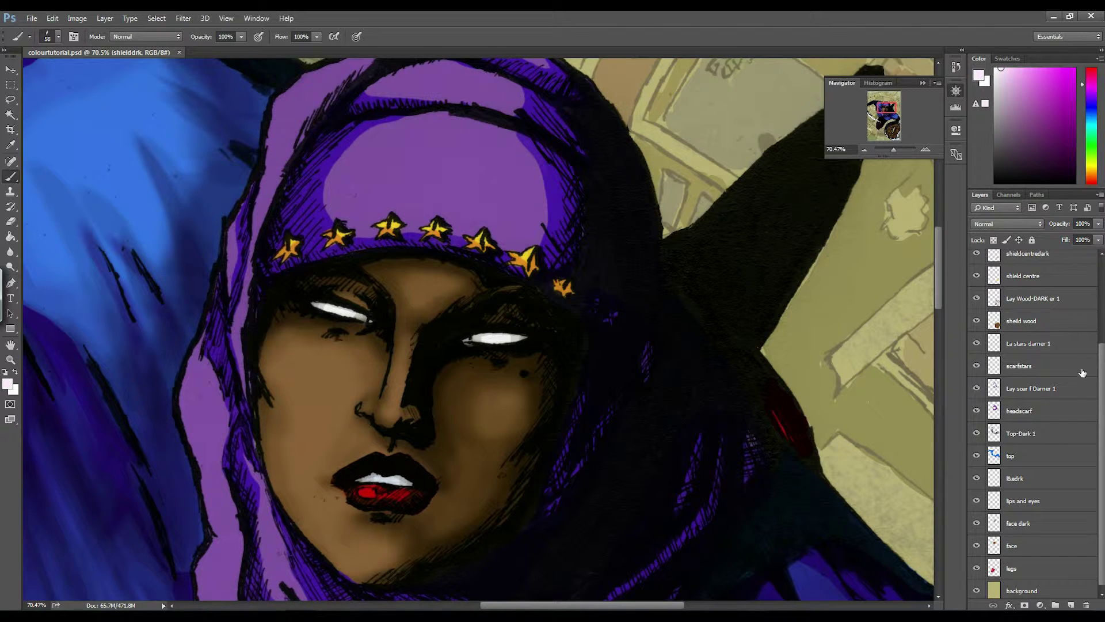
# - Create a new layer directly above the "face dark" layer and name it "facelight"
pyautogui.scroll(3, 1100, 373)
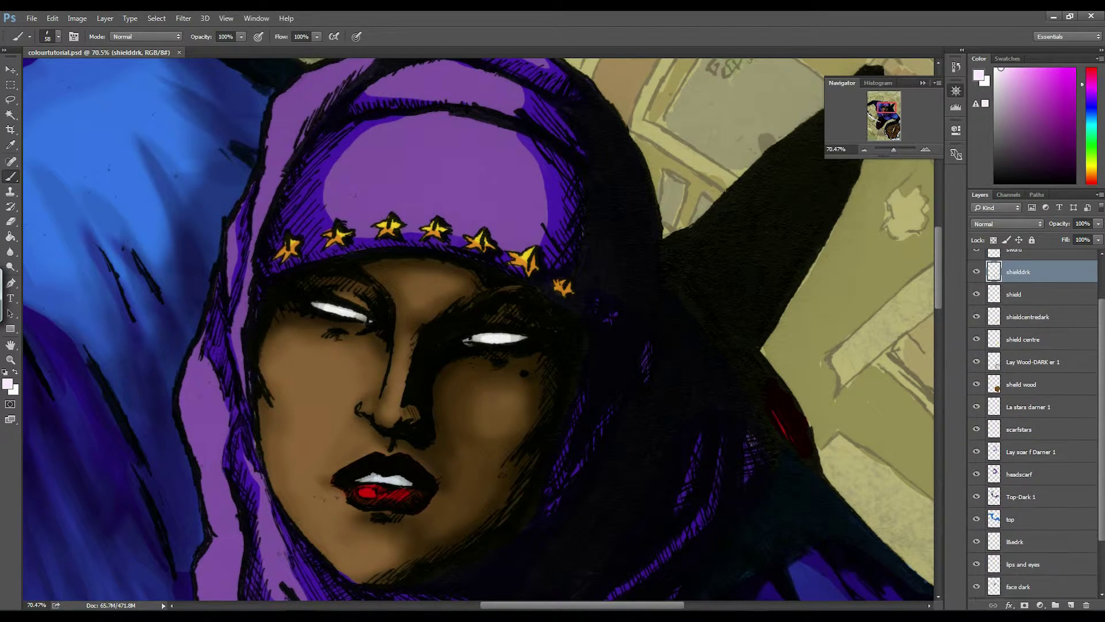
pyautogui.scroll(2, 971, 263)
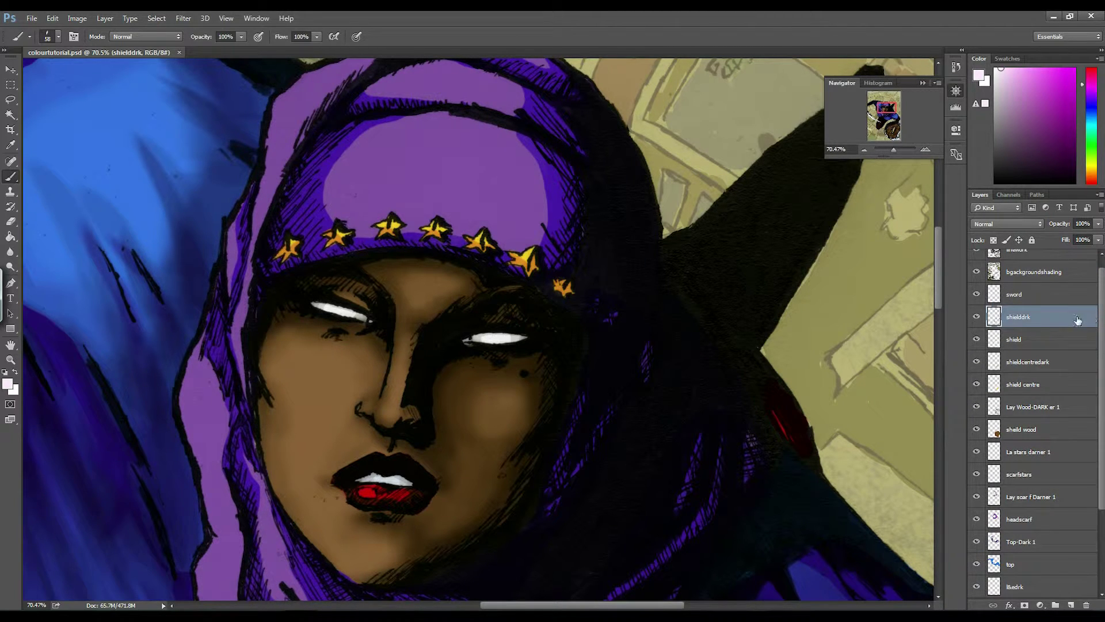
pyautogui.scroll(-2, 1098, 322)
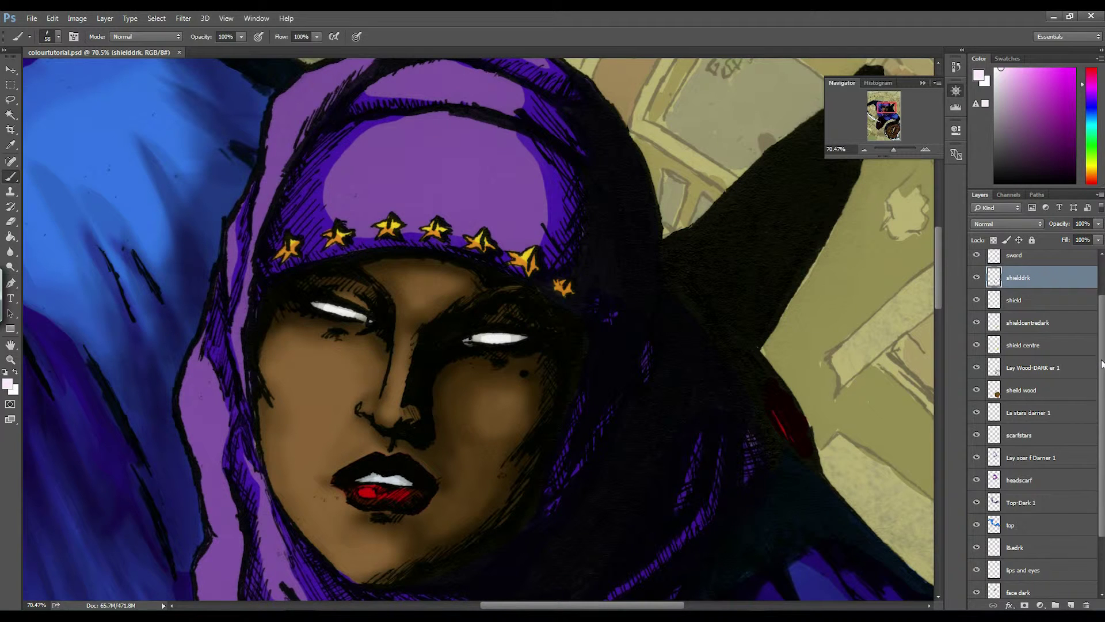
pyautogui.scroll(2, 1103, 362)
pyautogui.scroll(-2, 1103, 362)
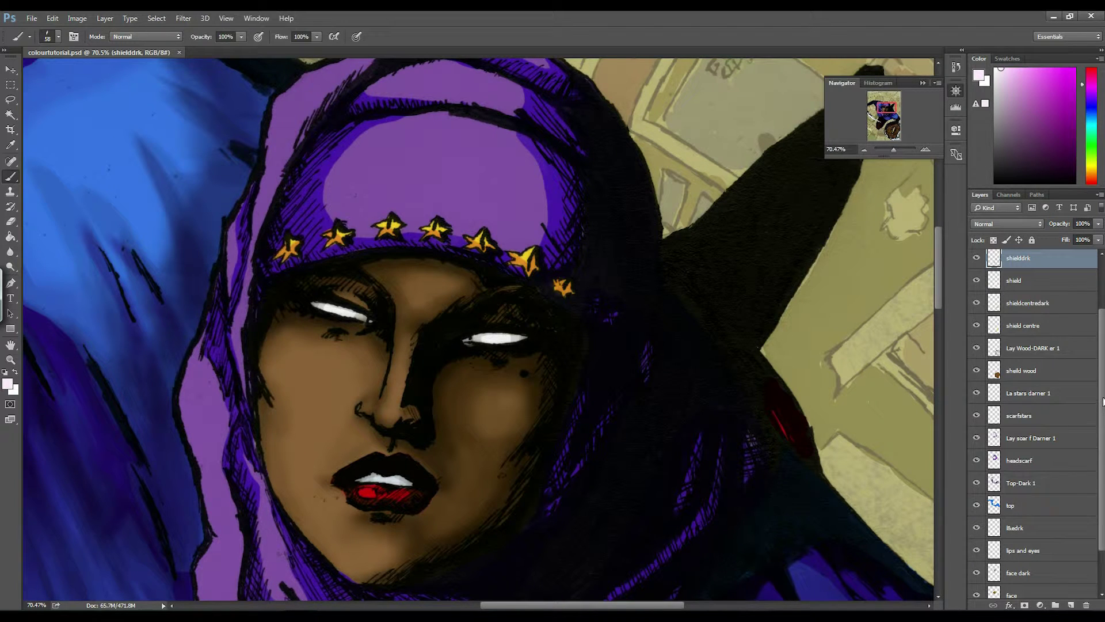
pyautogui.moveTo(1103, 402); pyautogui.dragTo(1083, 448)
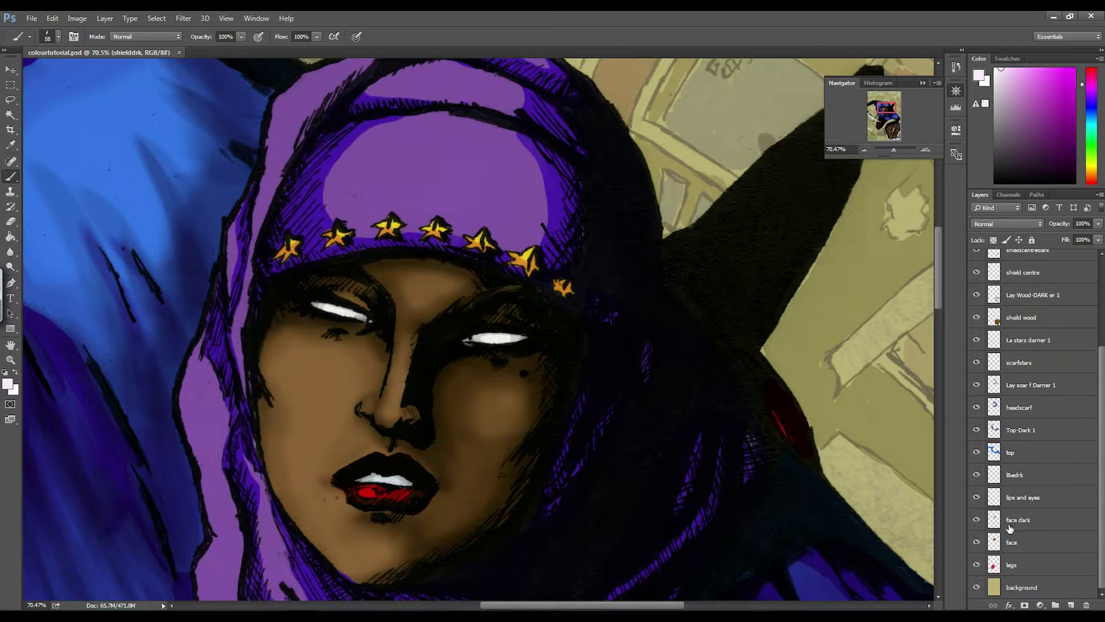
pyautogui.click(1066, 522)
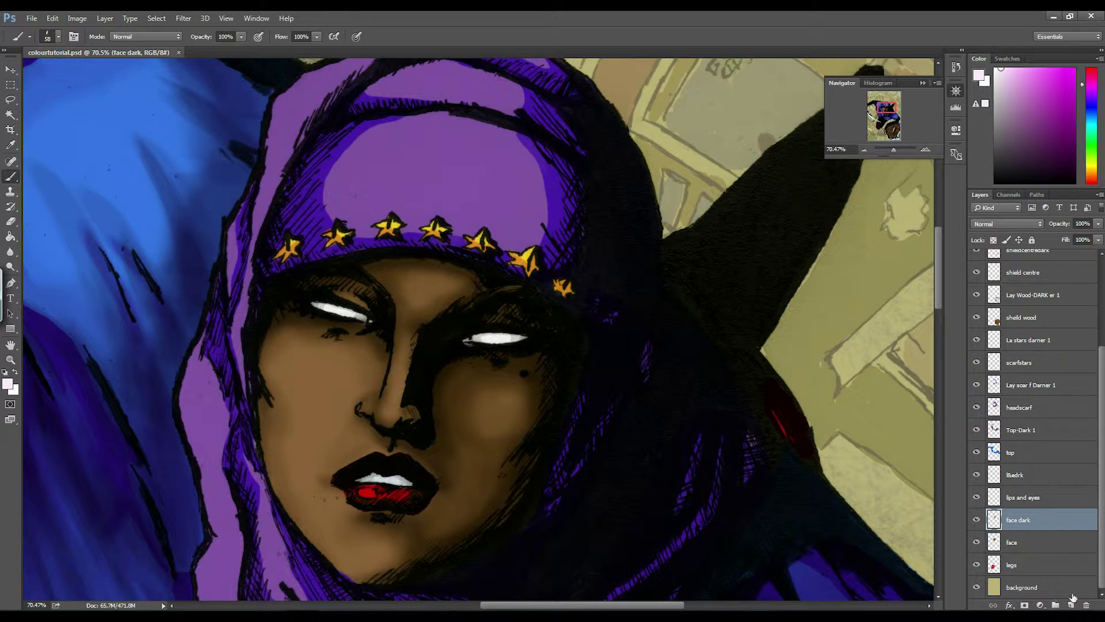
pyautogui.click(1070, 605)
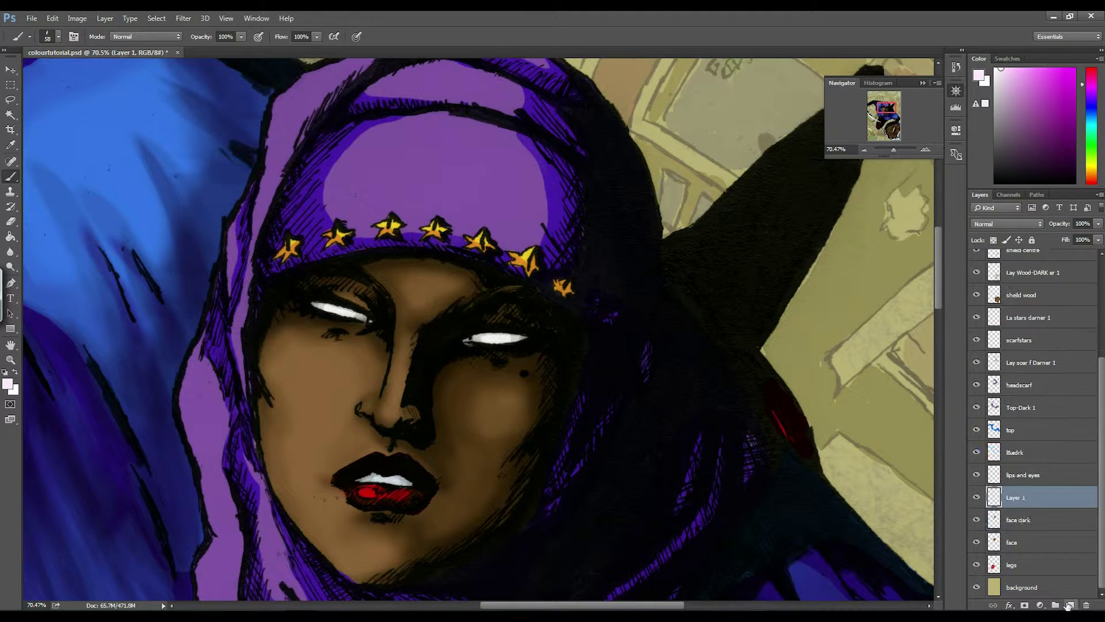
pyautogui.doubleClick(1017, 499)
pyautogui.press('Return')
# - Set the round brush to 0% hardness and a size of 80 px for working on the face
pyautogui.moveTo(883, 108); pyautogui.dragTo(869, 109)
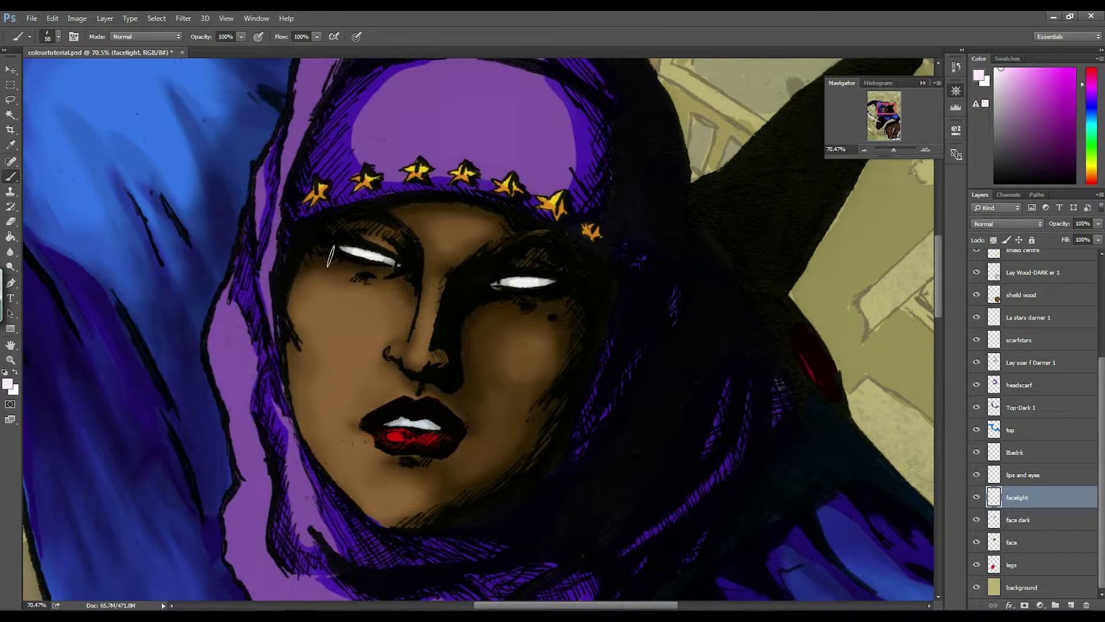
pyautogui.rightClick(402, 290)
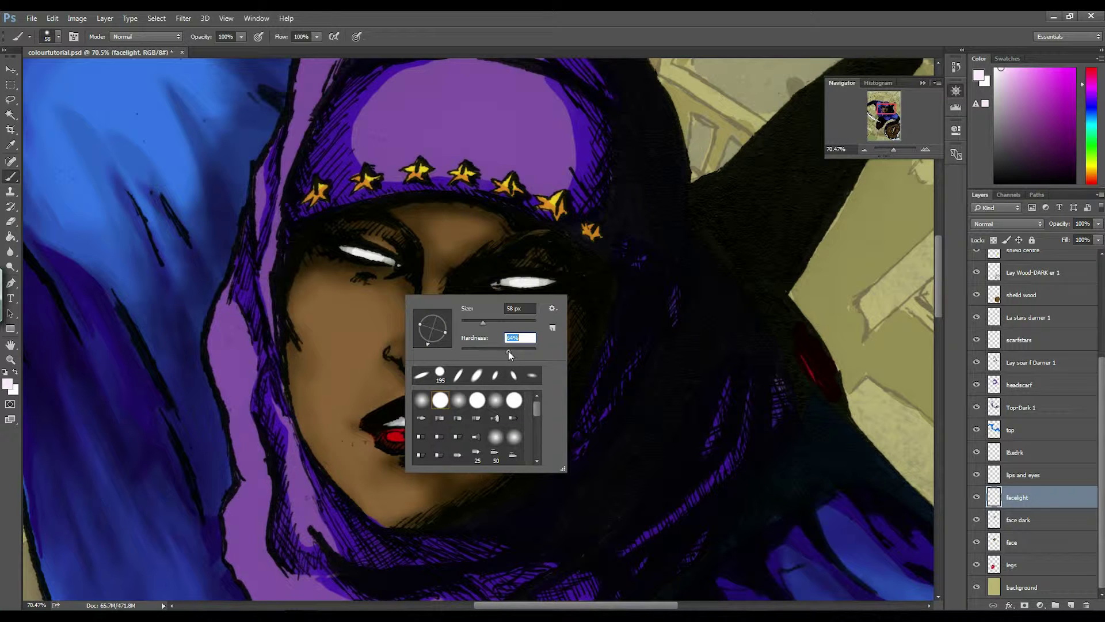
pyautogui.moveTo(509, 351)
pyautogui.mouseDown()
pyautogui.moveTo(454, 352)
pyautogui.moveTo(491, 323)
pyautogui.mouseUp()
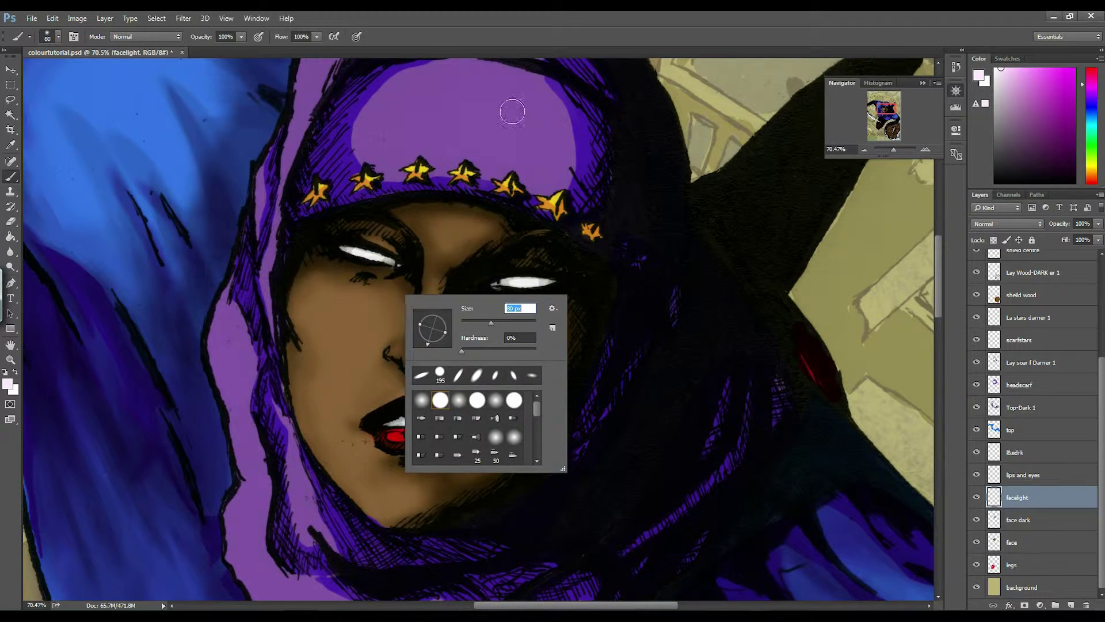
pyautogui.moveTo(882, 107); pyautogui.dragTo(872, 105)
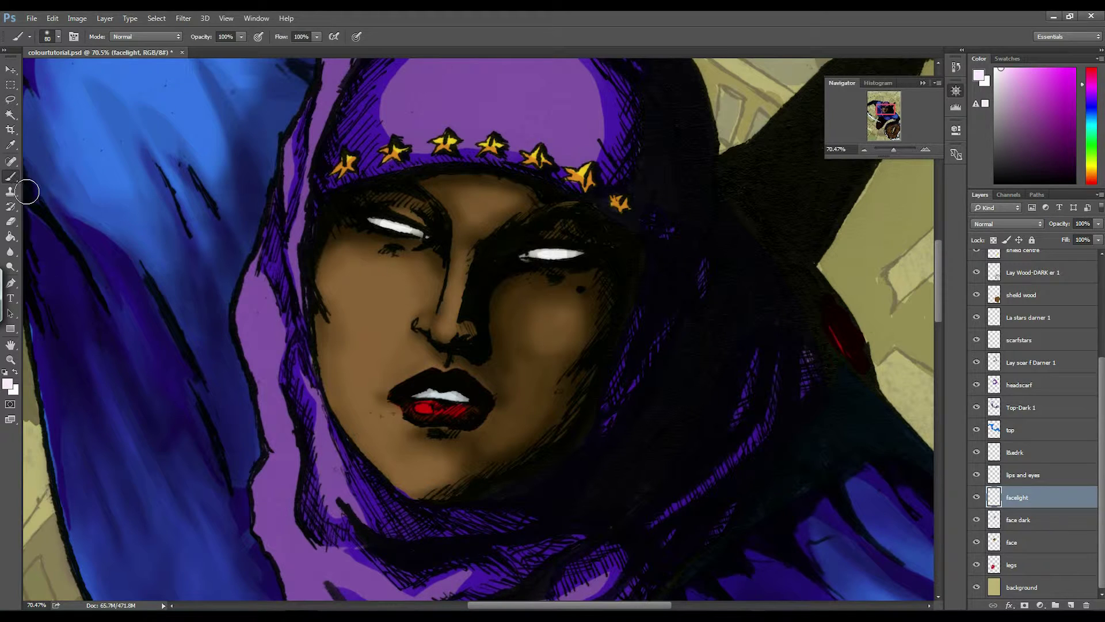
# - Lower the brush opacity to 8%
pyautogui.click(241, 37)
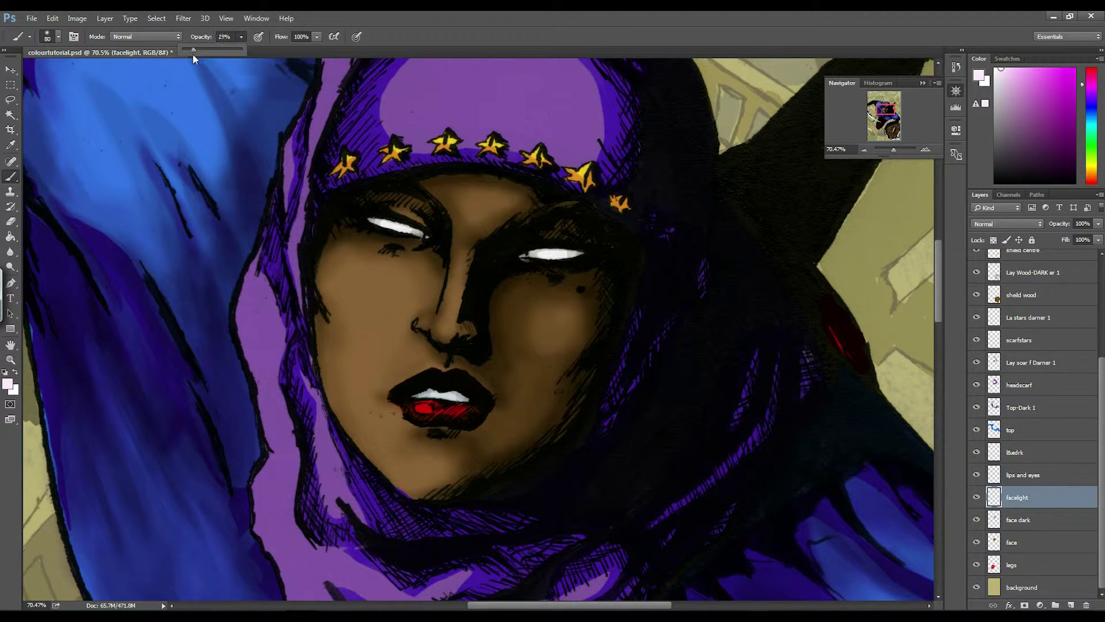
pyautogui.moveTo(192, 54); pyautogui.dragTo(188, 50)
pyautogui.click(240, 37)
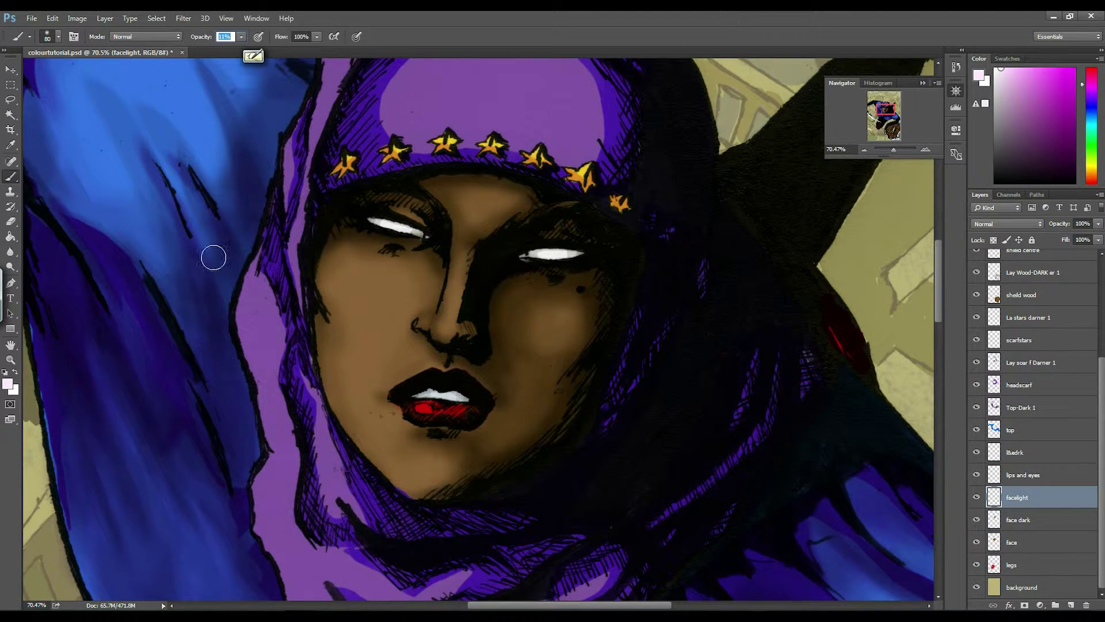
pyautogui.click(243, 37)
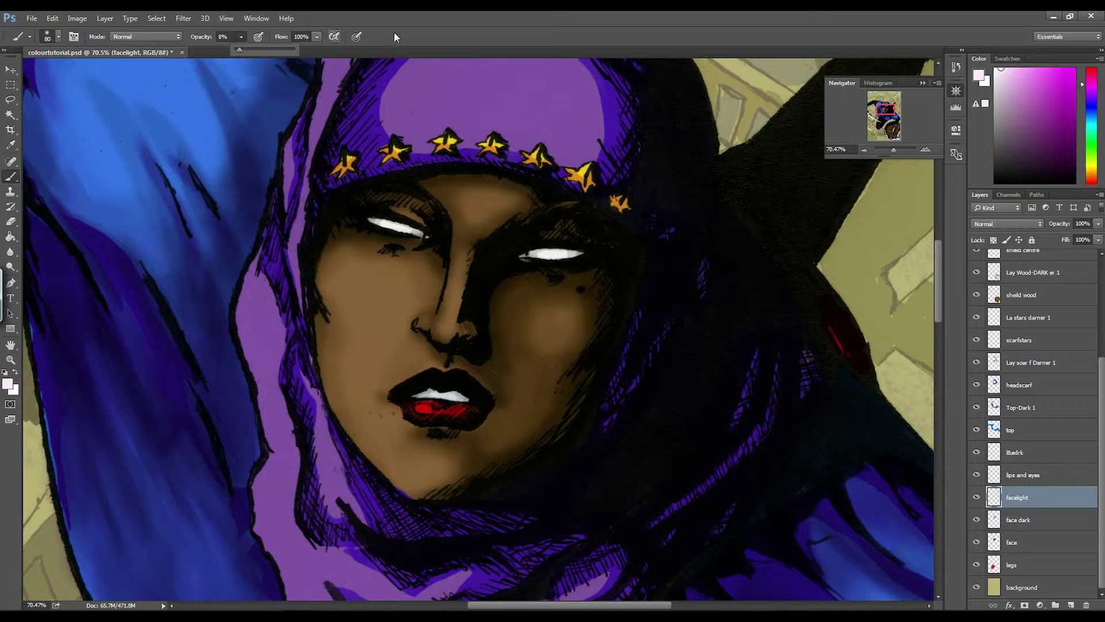
pyautogui.click(412, 29)
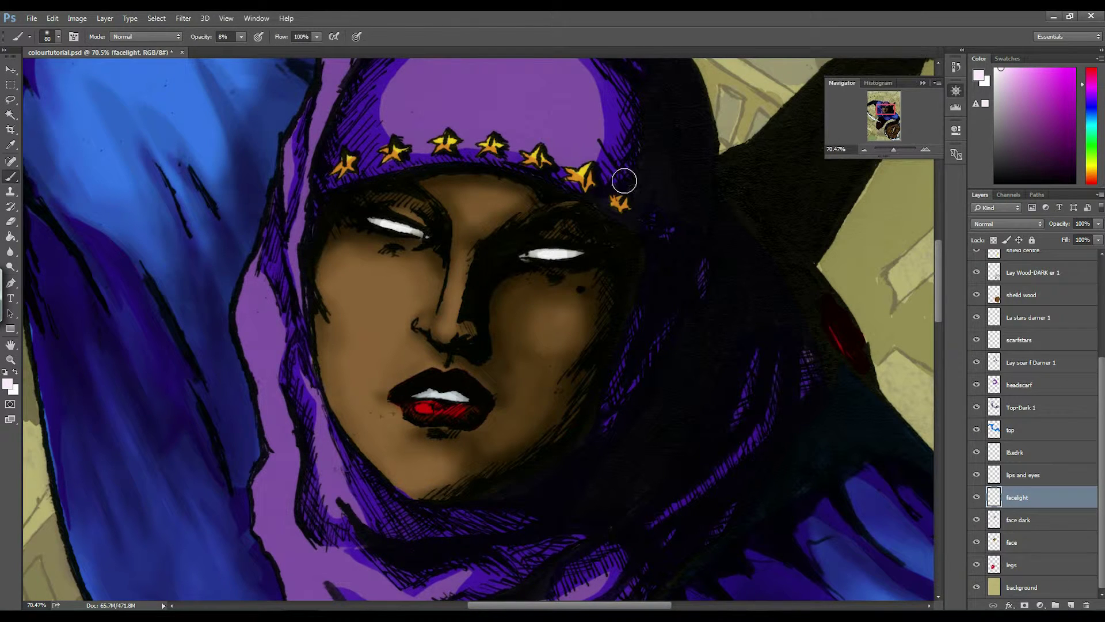
# - Sample the skin tone from the cheek and change the foreground colour to a very pale, yellowish off-white
pyautogui.keyDown('alt'); pyautogui.click(381, 278); pyautogui.keyUp('alt')
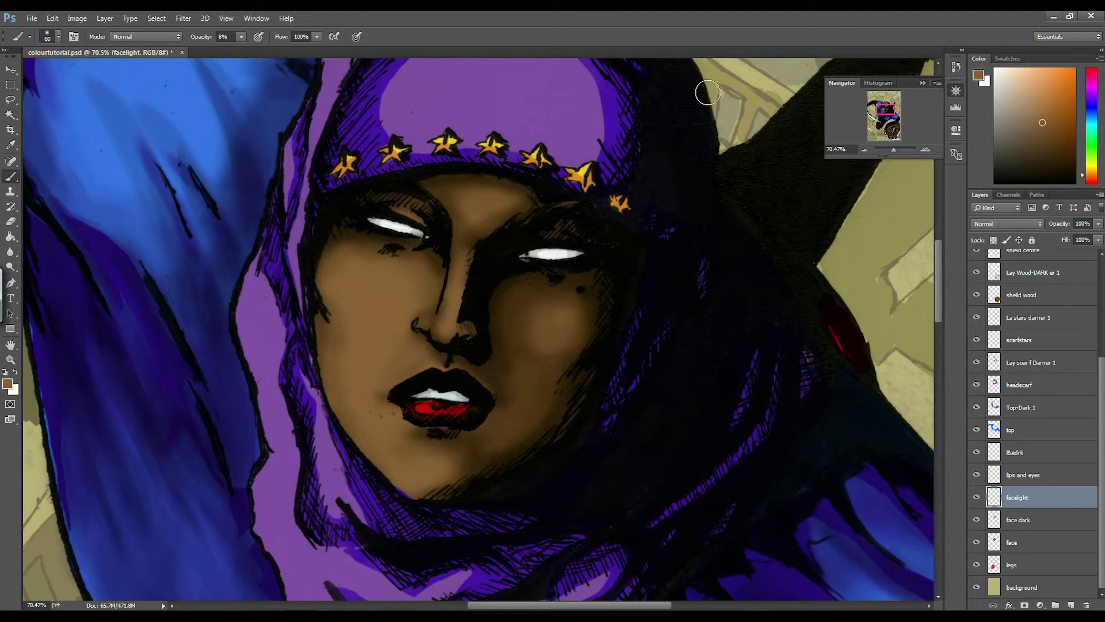
pyautogui.click(1038, 120)
pyautogui.moveTo(1038, 120)
pyautogui.mouseDown()
pyautogui.moveTo(1027, 86)
pyautogui.moveTo(1001, 69)
pyautogui.mouseUp()
pyautogui.moveTo(1087, 179); pyautogui.dragTo(1083, 170)
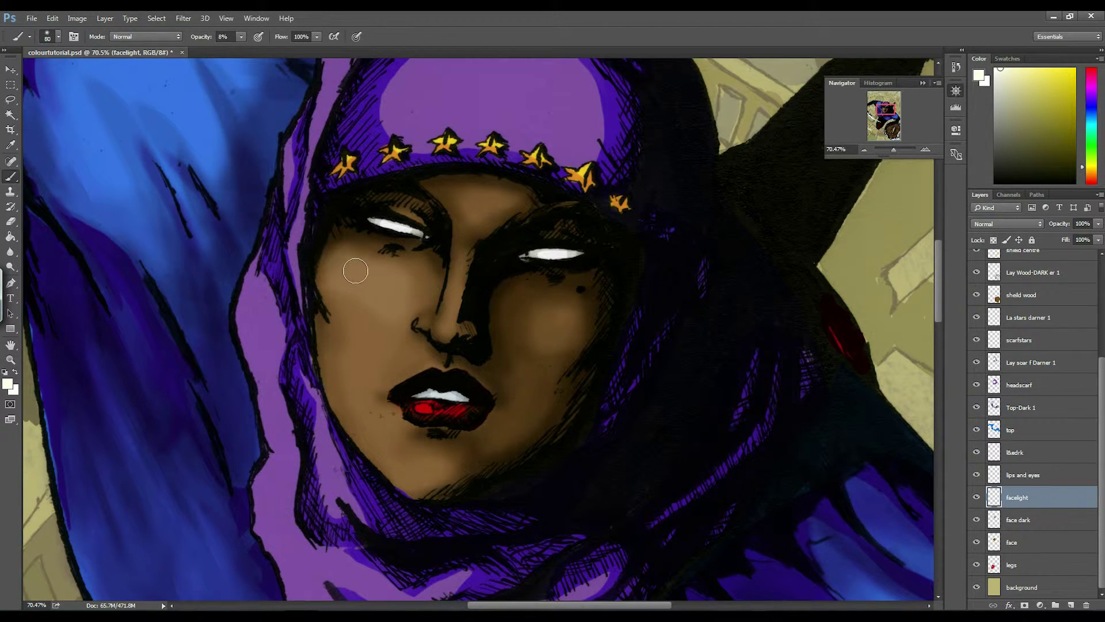
# - Paint soft off-white highlights on both cheeks, the forehead and the chin, and undo the last brush stroke
pyautogui.moveTo(353, 269); pyautogui.dragTo(378, 276)
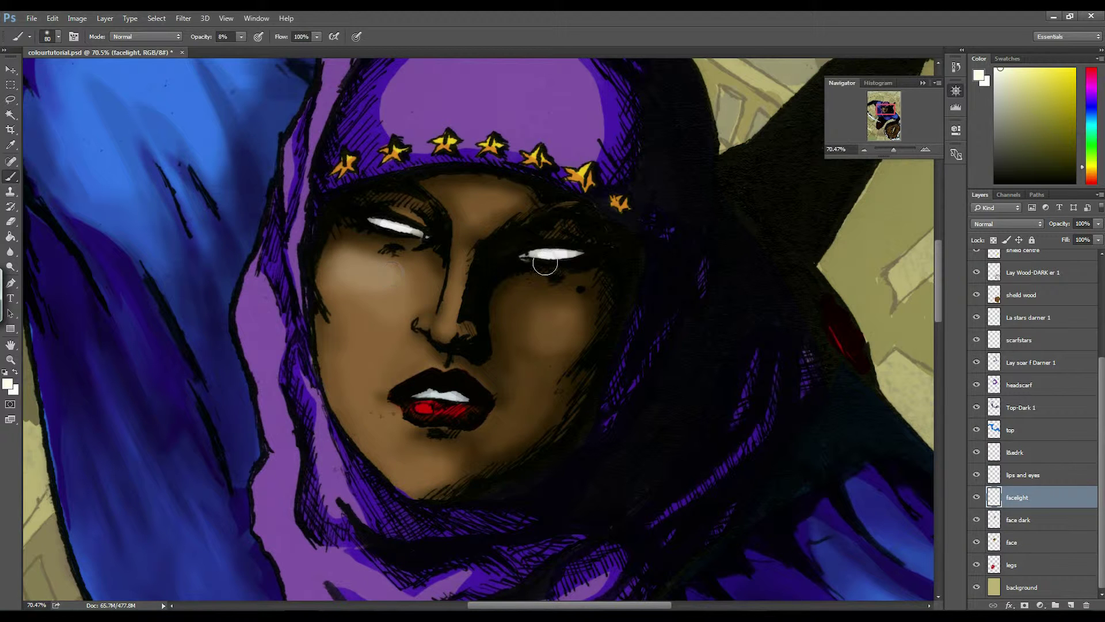
pyautogui.moveTo(892, 145); pyautogui.dragTo(884, 107)
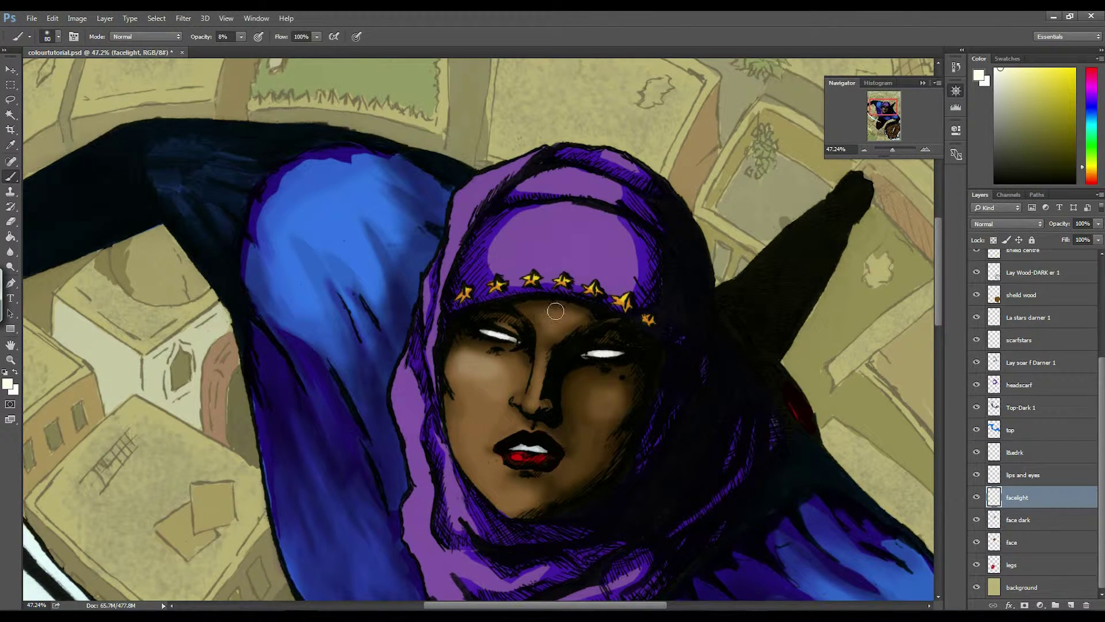
pyautogui.moveTo(557, 316)
pyautogui.mouseDown()
pyautogui.moveTo(571, 317)
pyautogui.moveTo(556, 321)
pyautogui.mouseUp()
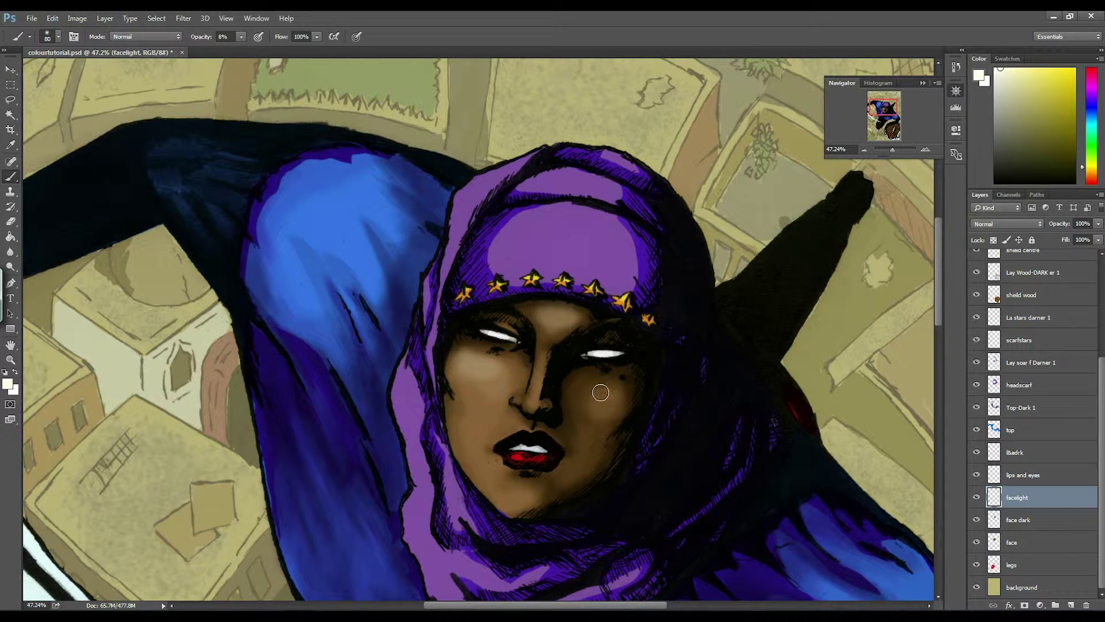
pyautogui.moveTo(606, 387)
pyautogui.mouseDown()
pyautogui.moveTo(616, 394)
pyautogui.moveTo(594, 397)
pyautogui.moveTo(617, 386)
pyautogui.mouseUp()
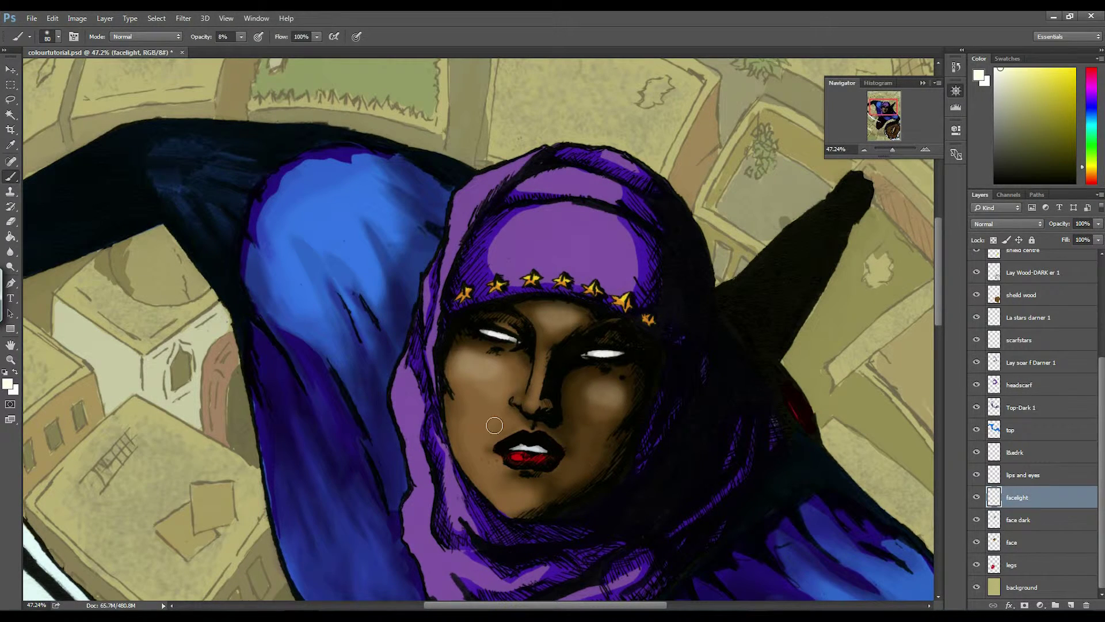
pyautogui.moveTo(521, 492)
pyautogui.mouseDown()
pyautogui.moveTo(515, 499)
pyautogui.moveTo(532, 486)
pyautogui.mouseUp()
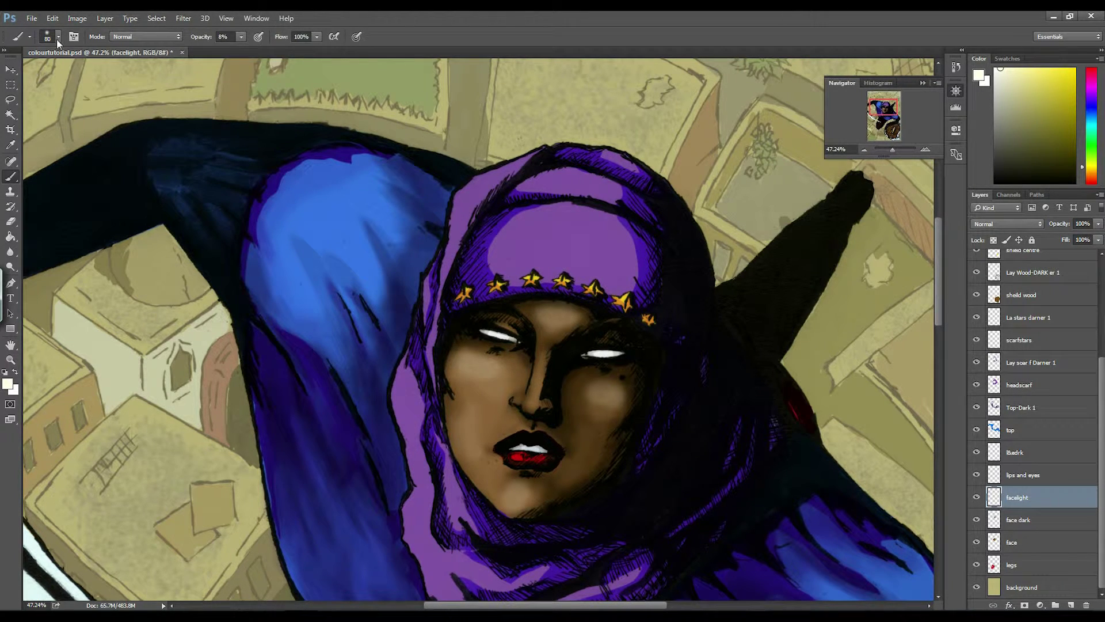
pyautogui.click(53, 19)
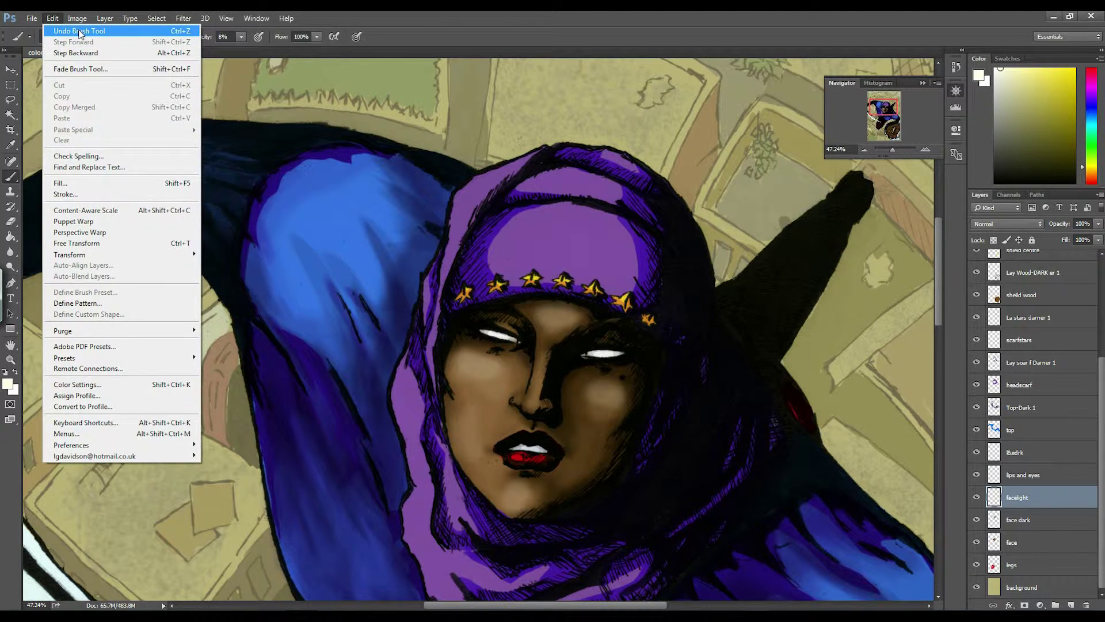
pyautogui.click(79, 31)
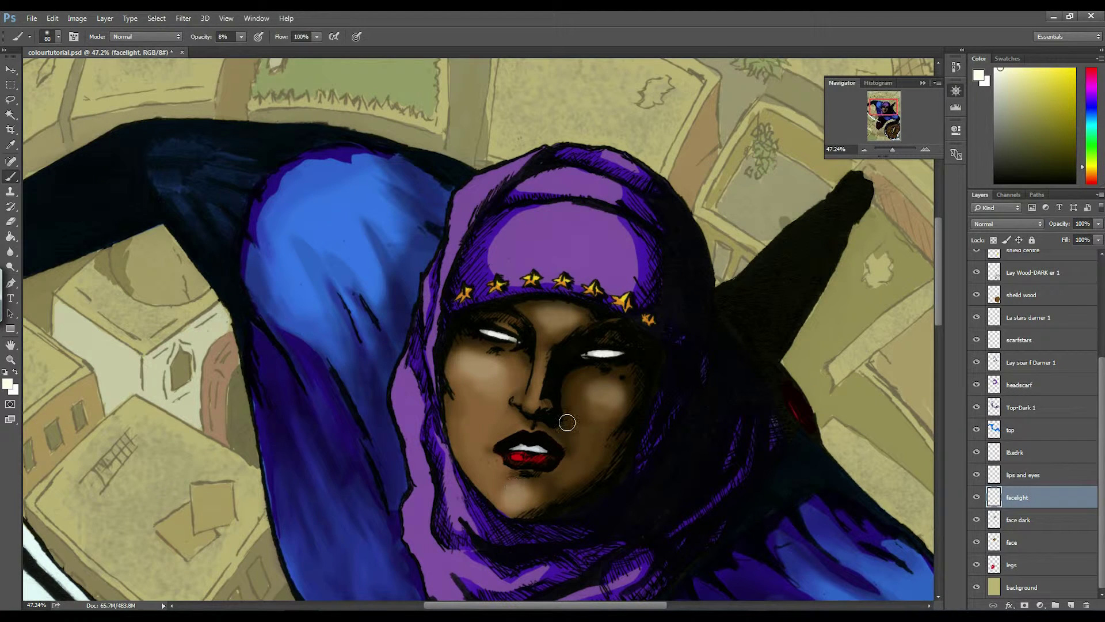
# - Reduce the soft brush to about 46 px for highlighting the tip of the nose
pyautogui.rightClick(597, 360)
pyautogui.moveTo(634, 392); pyautogui.dragTo(630, 392)
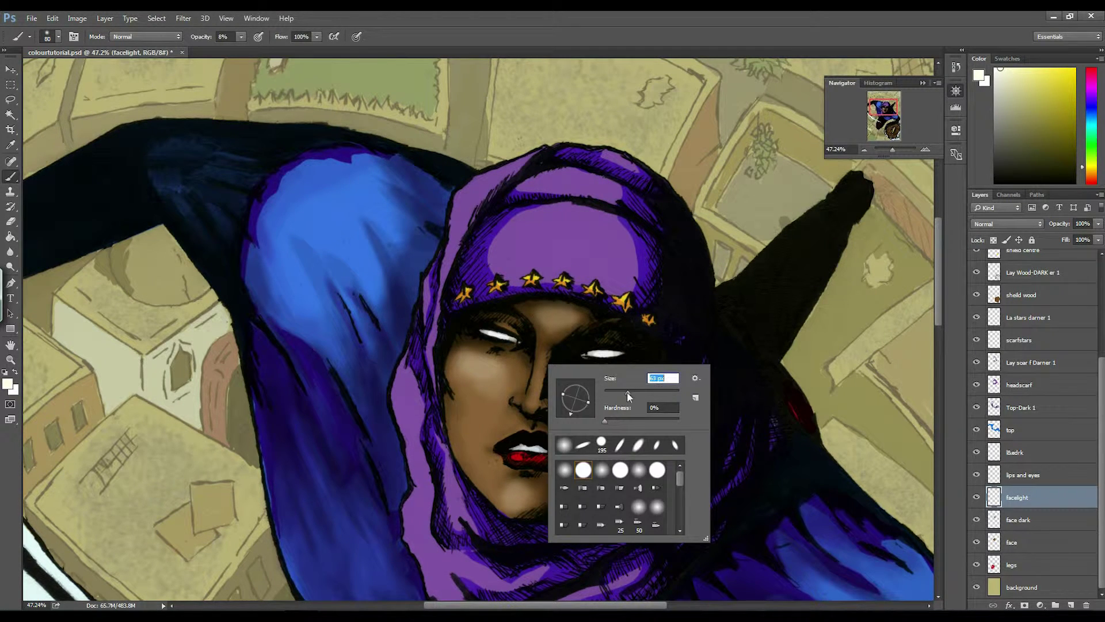
pyautogui.click(530, 405)
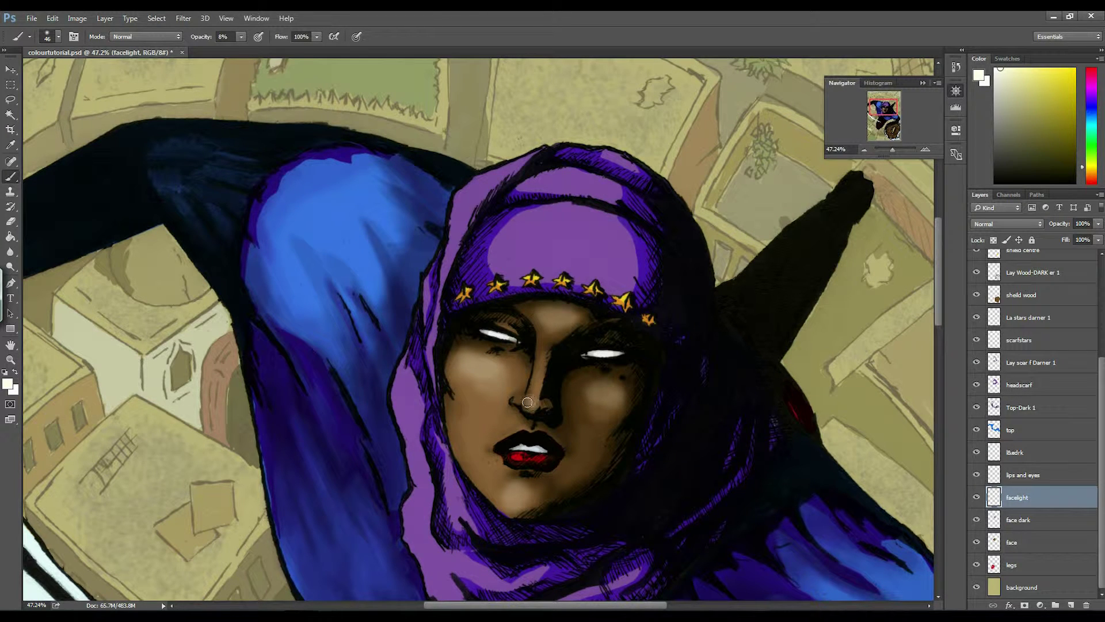
# - Squash the 46 px brush tip into a narrow upright ellipse and dab a highlight on the nose
pyautogui.rightClick(585, 313)
pyautogui.moveTo(599, 343)
pyautogui.mouseDown()
pyautogui.moveTo(613, 345)
pyautogui.moveTo(611, 366)
pyautogui.mouseUp()
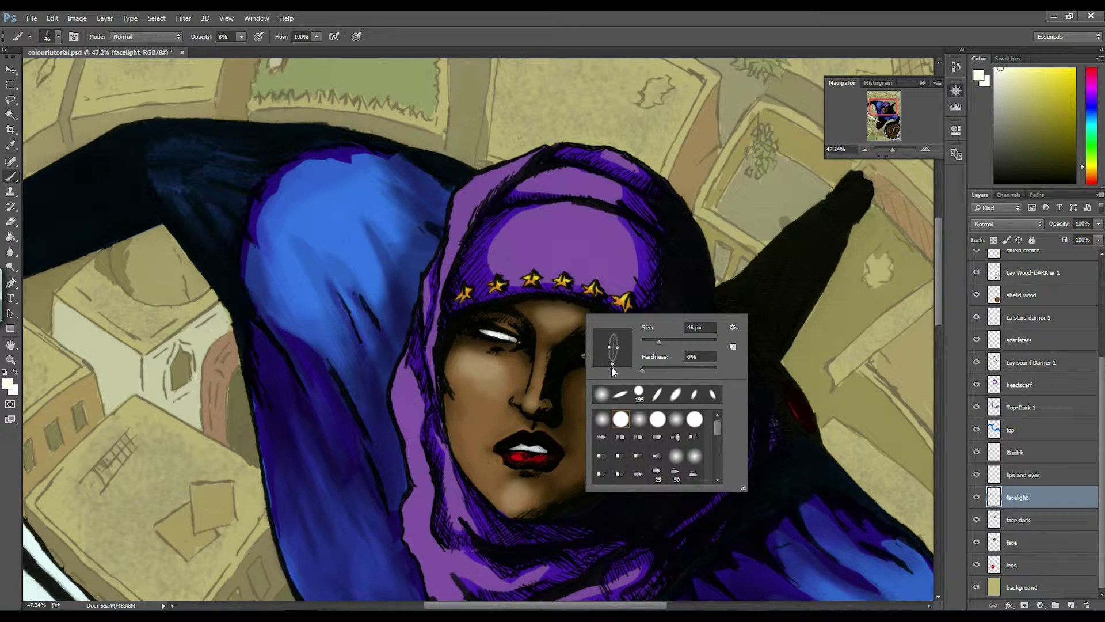
pyautogui.click(533, 389)
pyautogui.moveTo(534, 391); pyautogui.dragTo(531, 391)
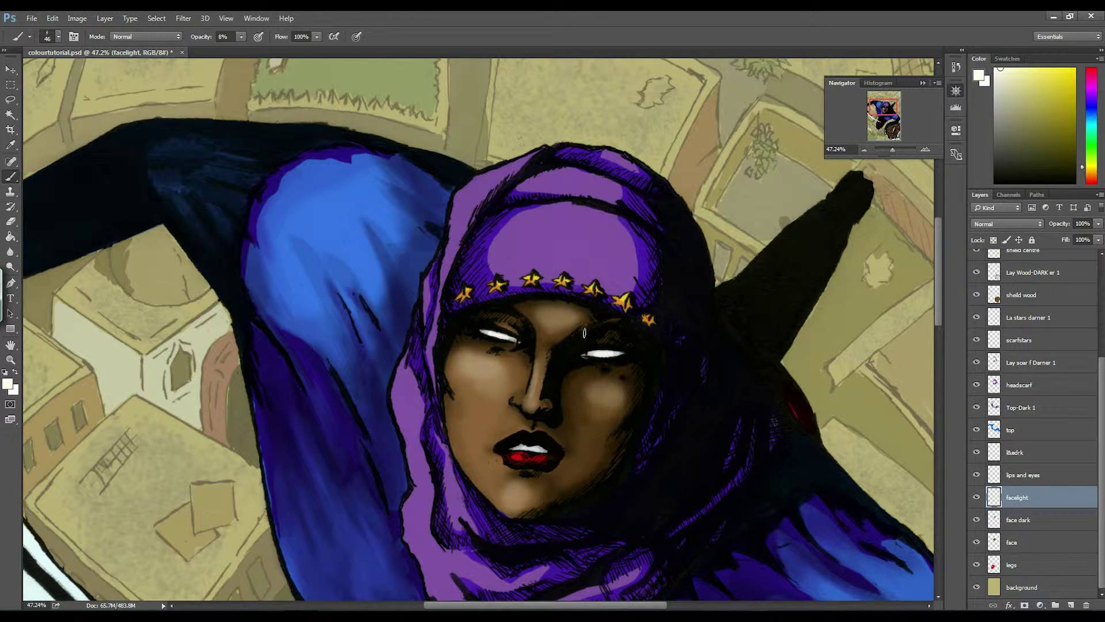
# - Restore the brush tip to a round shape
pyautogui.rightClick(582, 359)
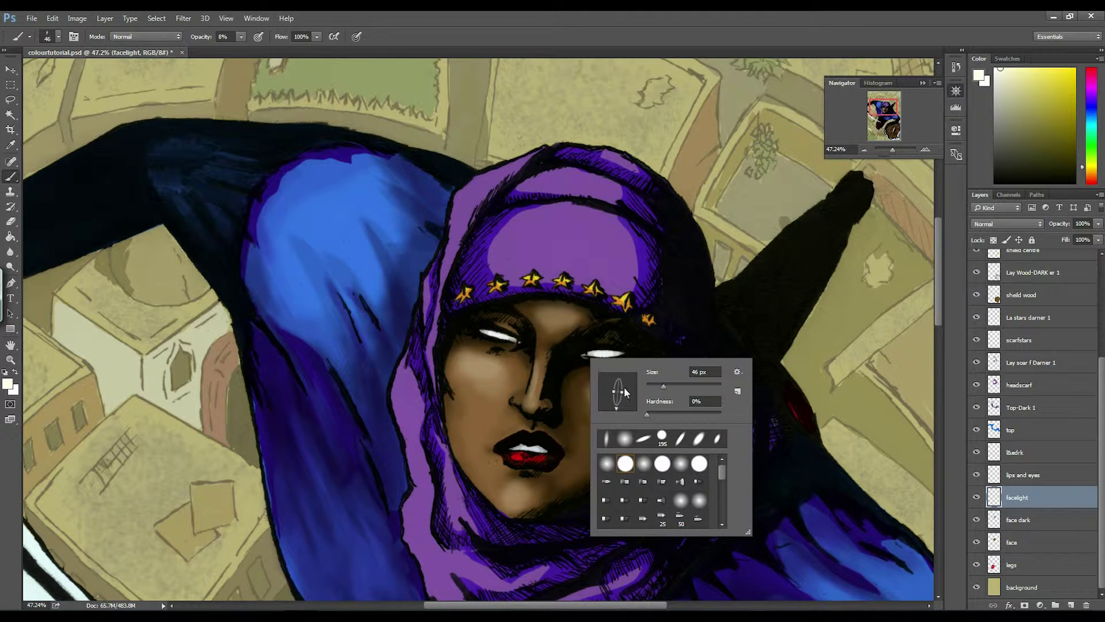
pyautogui.moveTo(623, 393); pyautogui.dragTo(630, 393)
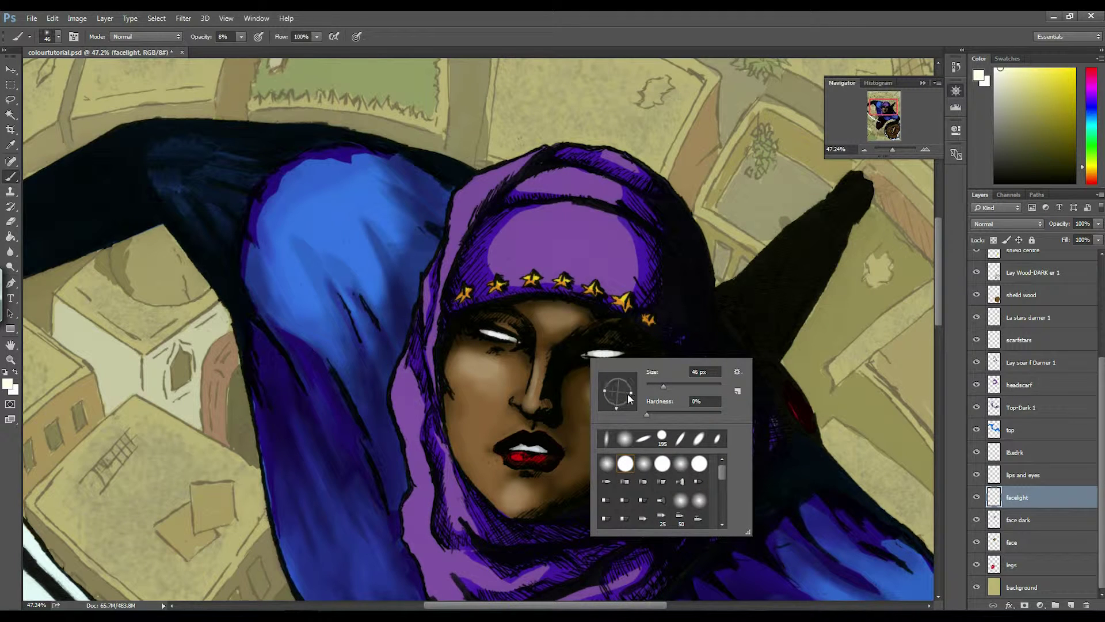
pyautogui.click(467, 360)
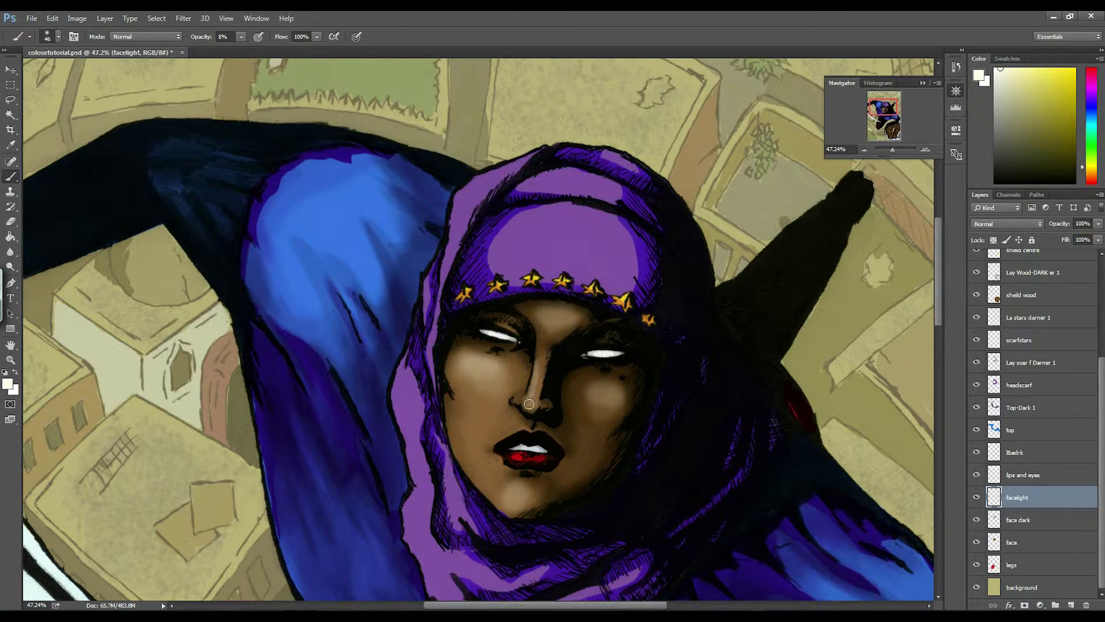
# - Reduce the soft brush to 20 px and paint off-white highlights on the nostril and the tip of the nose
pyautogui.rightClick(554, 367)
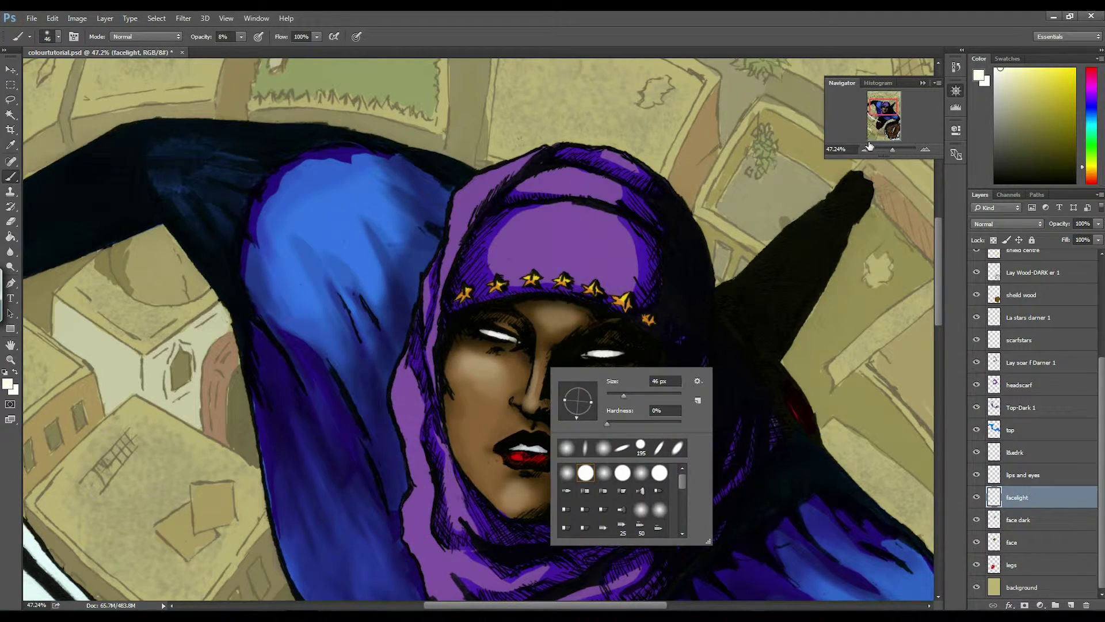
pyautogui.moveTo(888, 151); pyautogui.dragTo(882, 111)
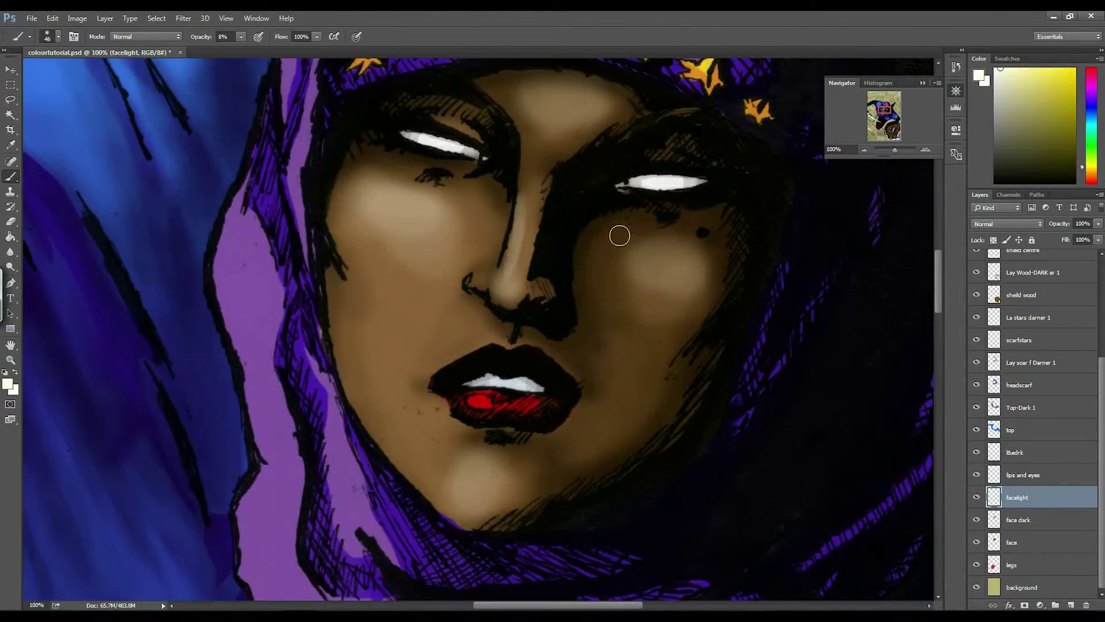
pyautogui.rightClick(554, 276)
pyautogui.moveTo(566, 322); pyautogui.dragTo(555, 321)
pyautogui.moveTo(475, 278)
pyautogui.mouseDown()
pyautogui.moveTo(533, 260)
pyautogui.moveTo(540, 287)
pyautogui.moveTo(564, 281)
pyautogui.moveTo(528, 277)
pyautogui.moveTo(551, 291)
pyautogui.moveTo(482, 293)
pyautogui.moveTo(491, 270)
pyautogui.mouseUp()
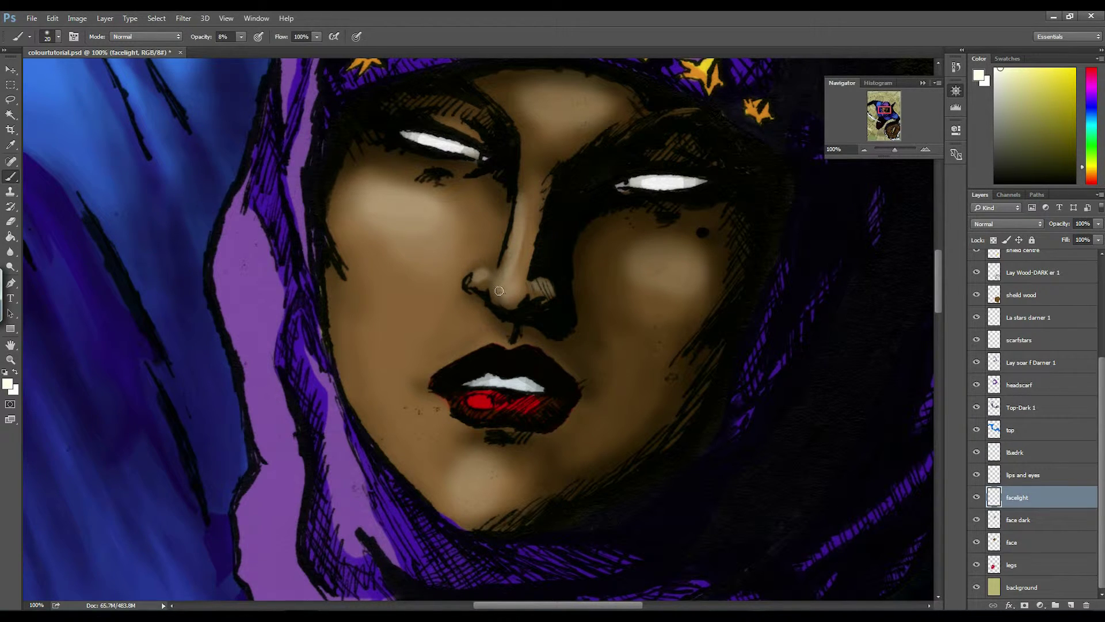
pyautogui.moveTo(500, 288); pyautogui.dragTo(513, 295)
# - Flatten and tilt the 20 px brush tip to match the lip line, and paint thin highlights above the upper lip on both sides
pyautogui.rightClick(513, 210)
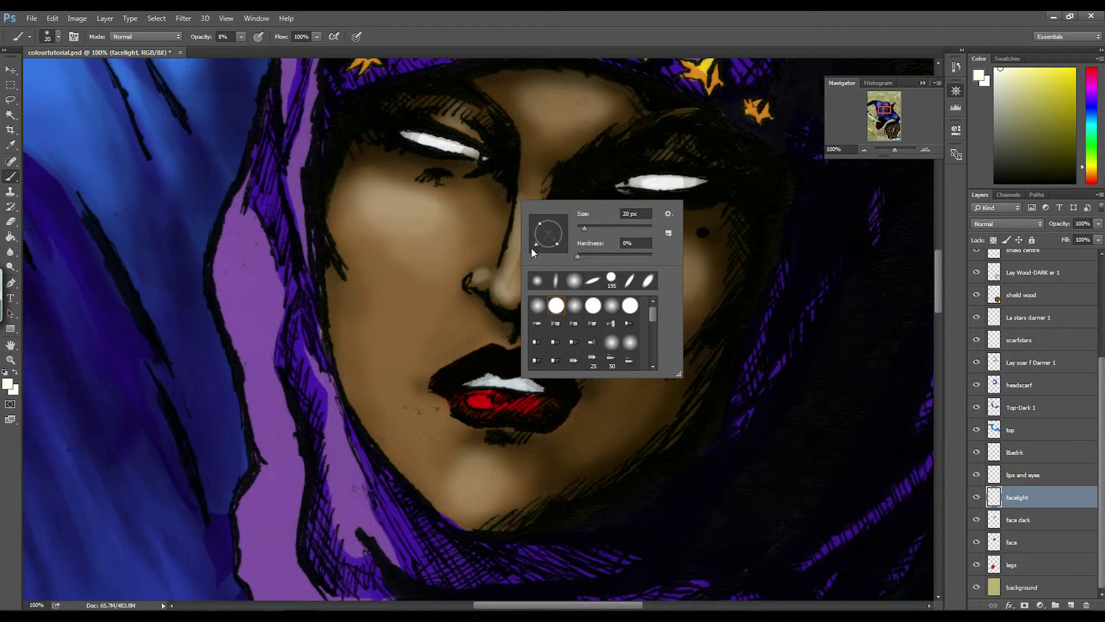
pyautogui.moveTo(551, 247)
pyautogui.mouseDown()
pyautogui.moveTo(536, 250)
pyautogui.moveTo(514, 208)
pyautogui.mouseUp()
pyautogui.moveTo(525, 246); pyautogui.dragTo(533, 249)
pyautogui.click(462, 172)
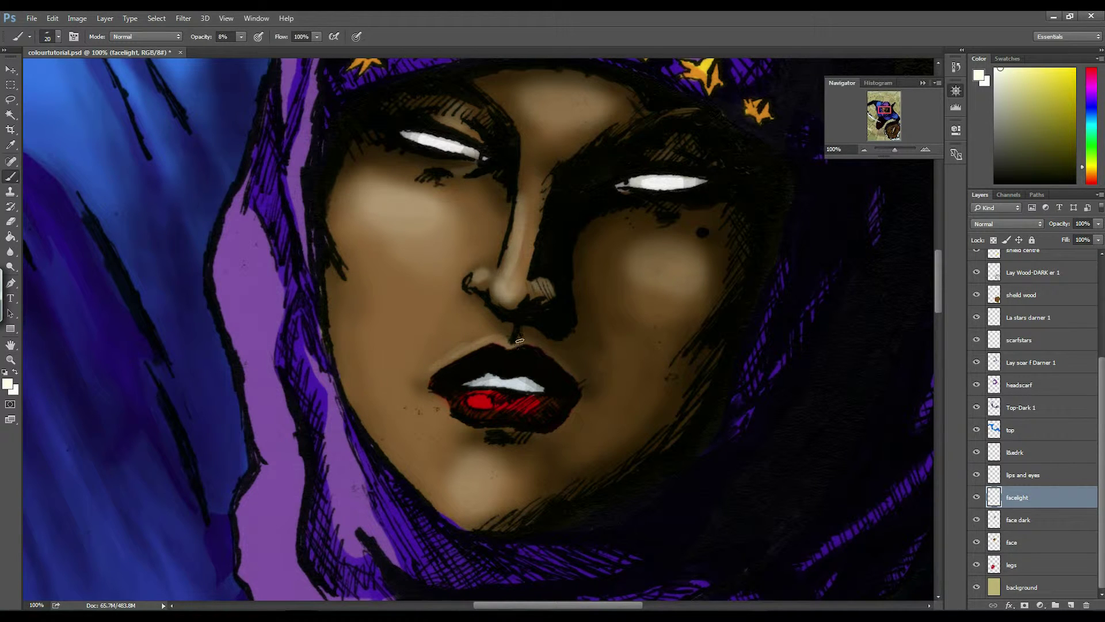
pyautogui.rightClick(571, 316)
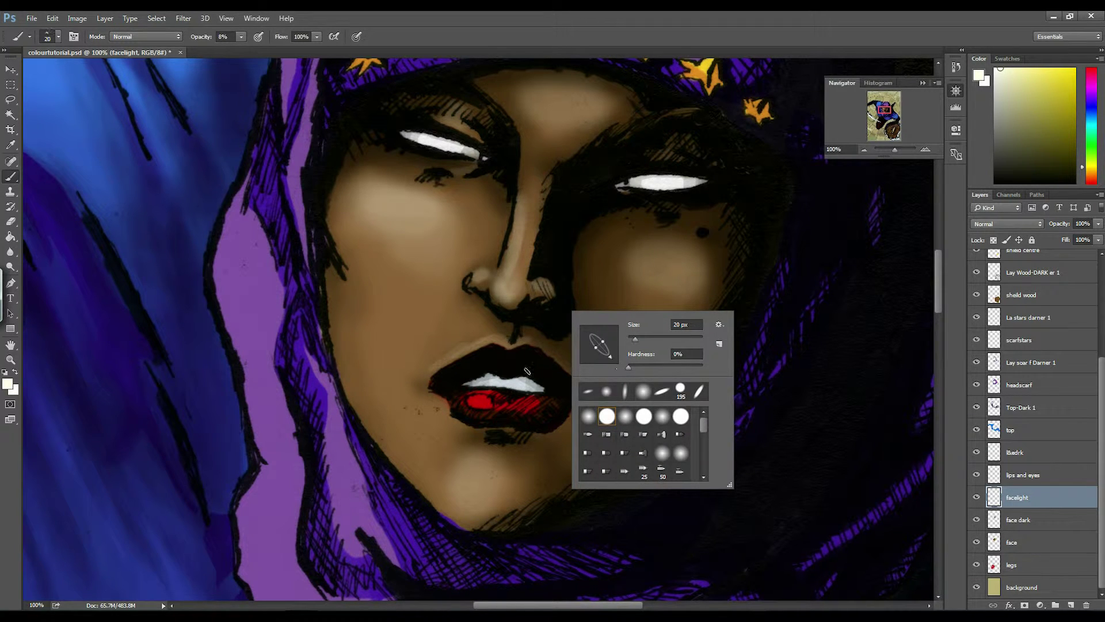
pyautogui.click(544, 349)
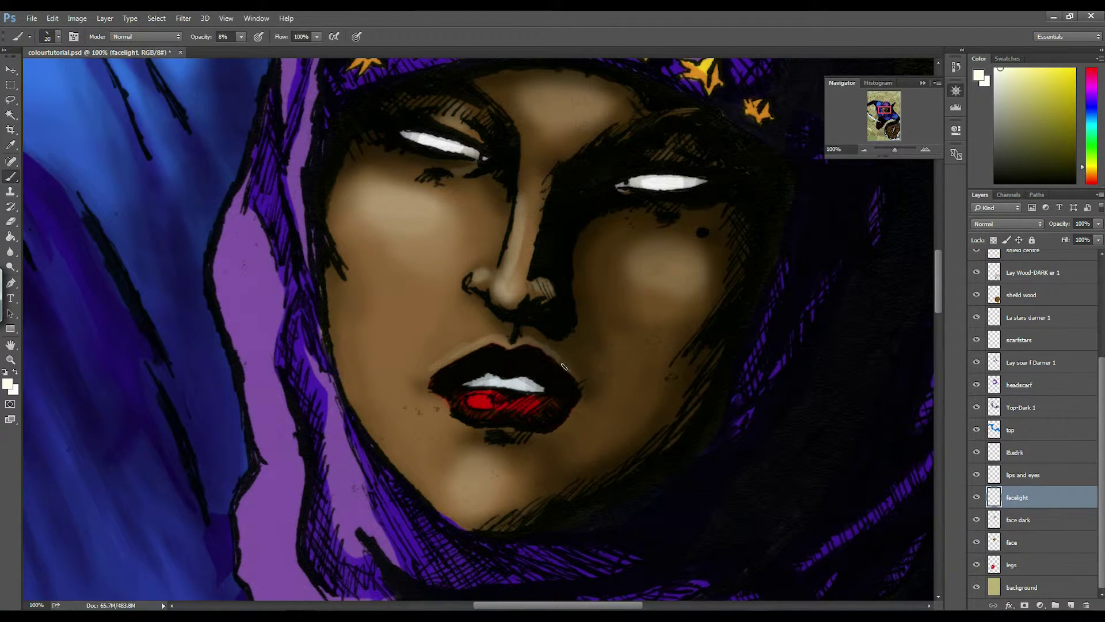
# - Tilt the elliptical brush tip the other way and paint thin highlights along the upper lip, below the lower lip and under the eye
pyautogui.rightClick(517, 340)
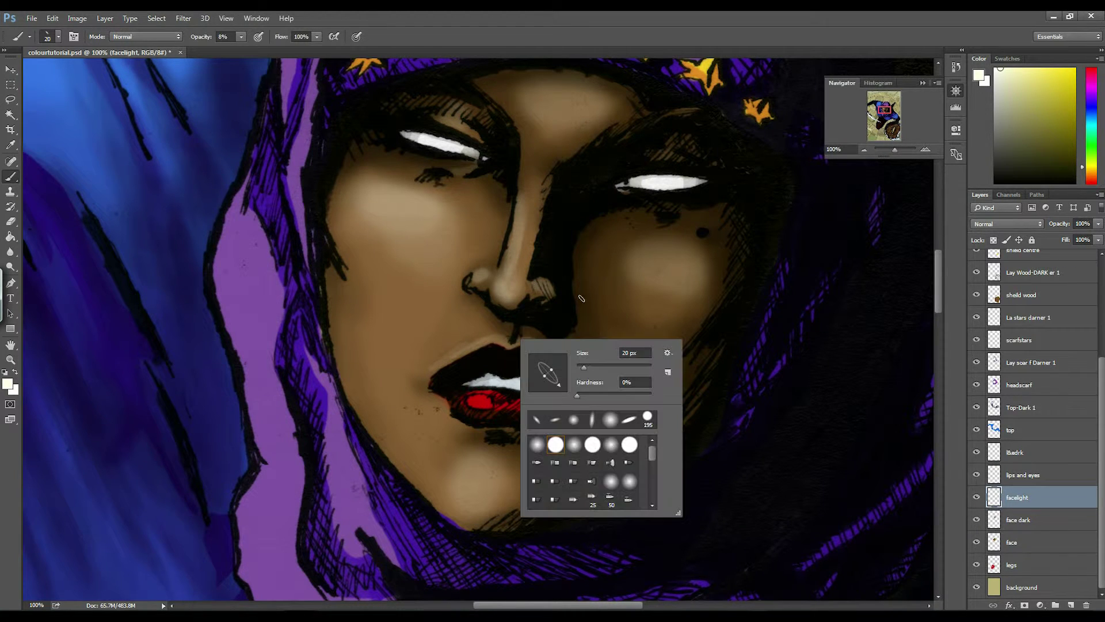
pyautogui.click(438, 366)
pyautogui.moveTo(438, 366); pyautogui.dragTo(480, 345)
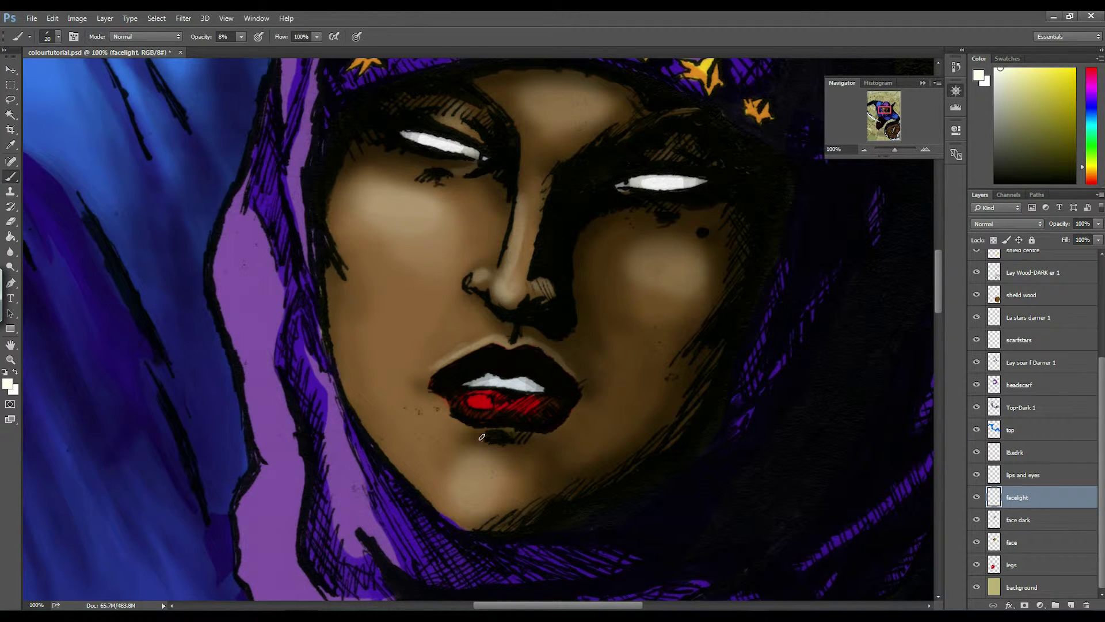
pyautogui.moveTo(485, 451); pyautogui.dragTo(509, 449)
pyautogui.moveTo(359, 180); pyautogui.dragTo(420, 188)
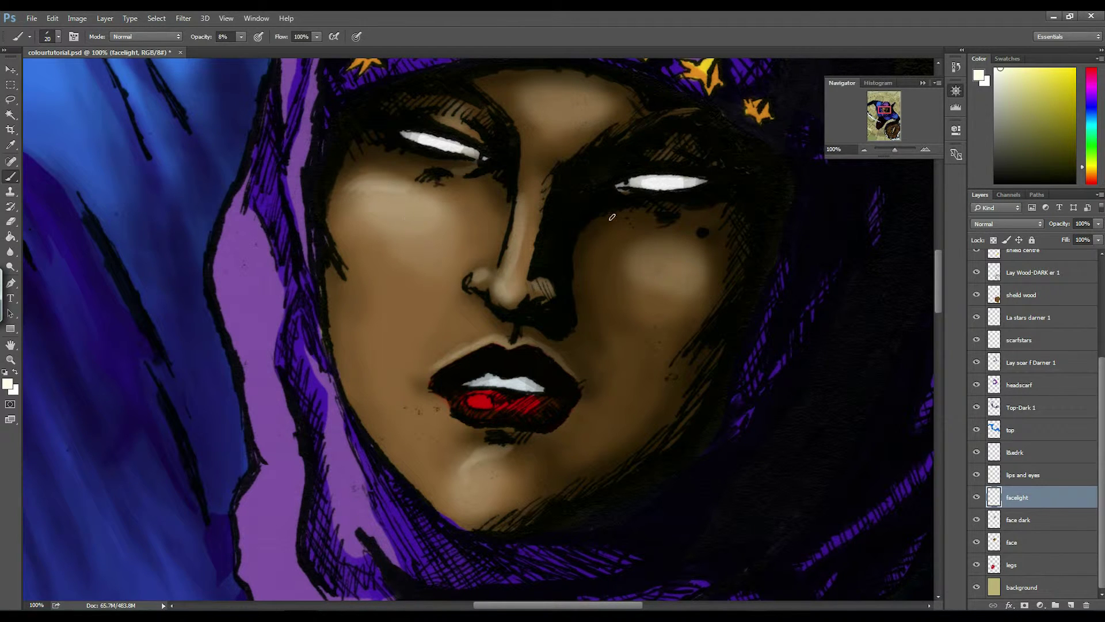
# - Widen the elliptical 20 px brush tip back to a round one for the area beside the nostril
pyautogui.rightClick(520, 258)
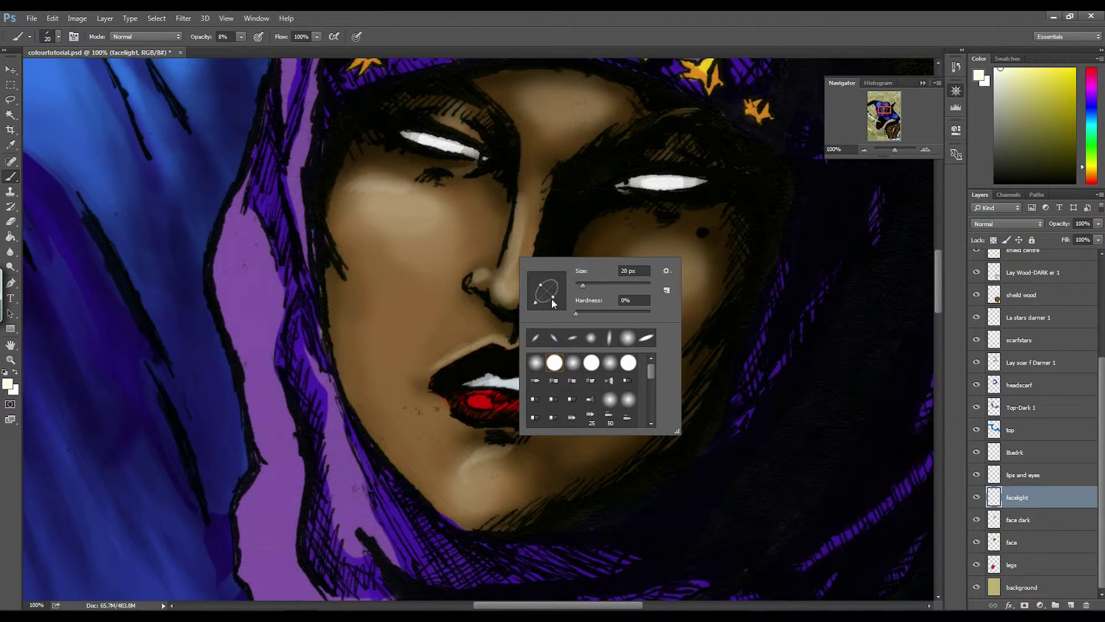
pyautogui.moveTo(551, 299); pyautogui.dragTo(556, 299)
pyautogui.click(457, 282)
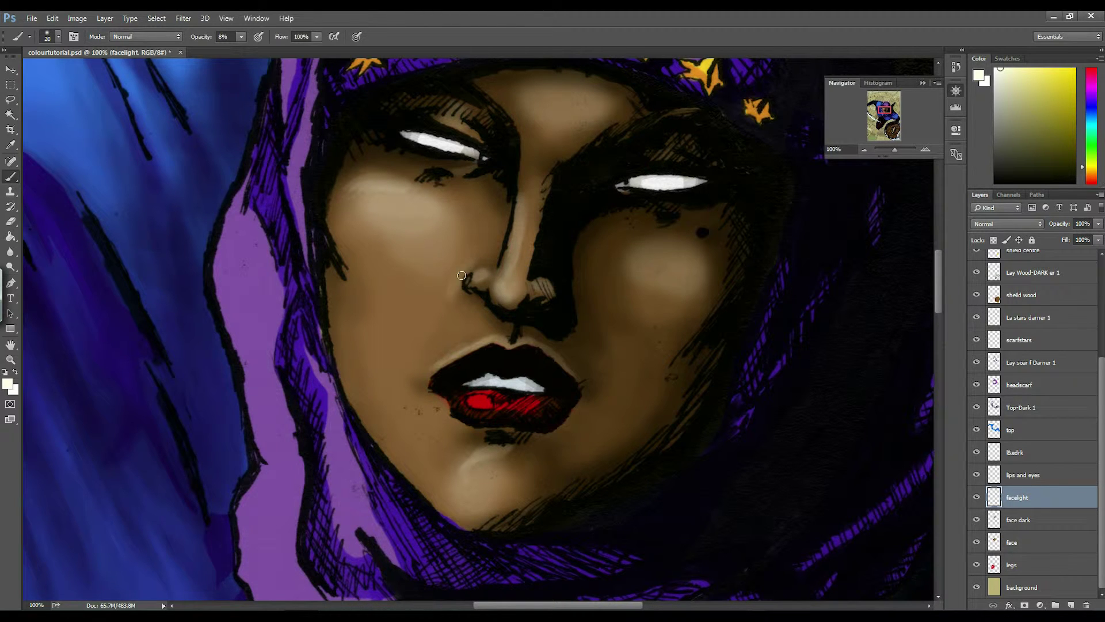
# - Try the Darken and Overlay blend modes on the facelight layer, and return it to Normal
pyautogui.moveTo(887, 152); pyautogui.dragTo(893, 145)
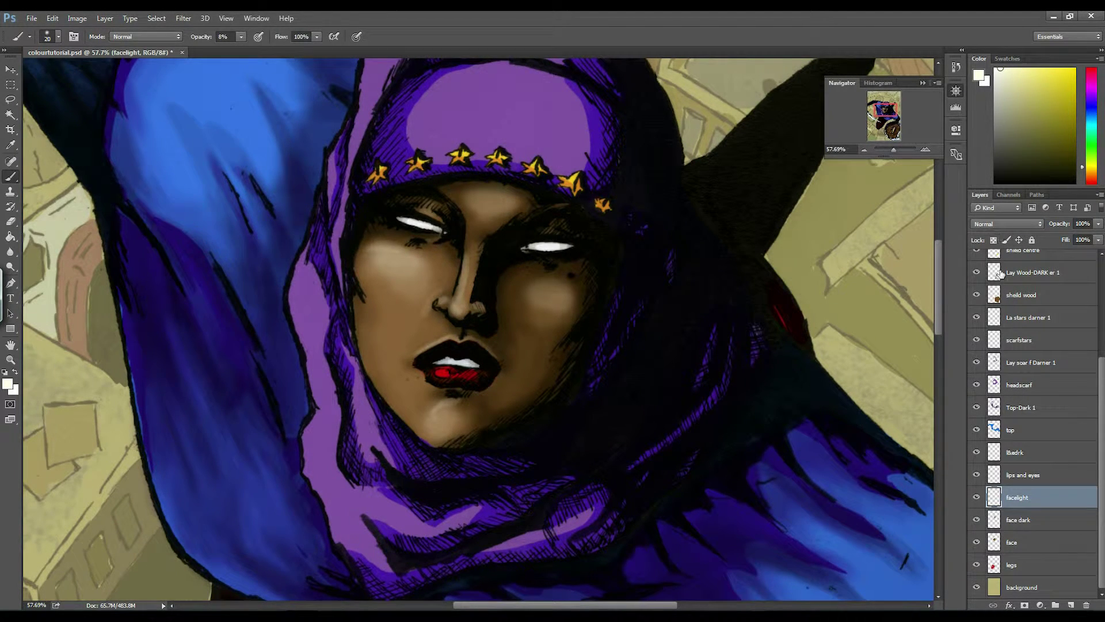
pyautogui.click(1034, 224)
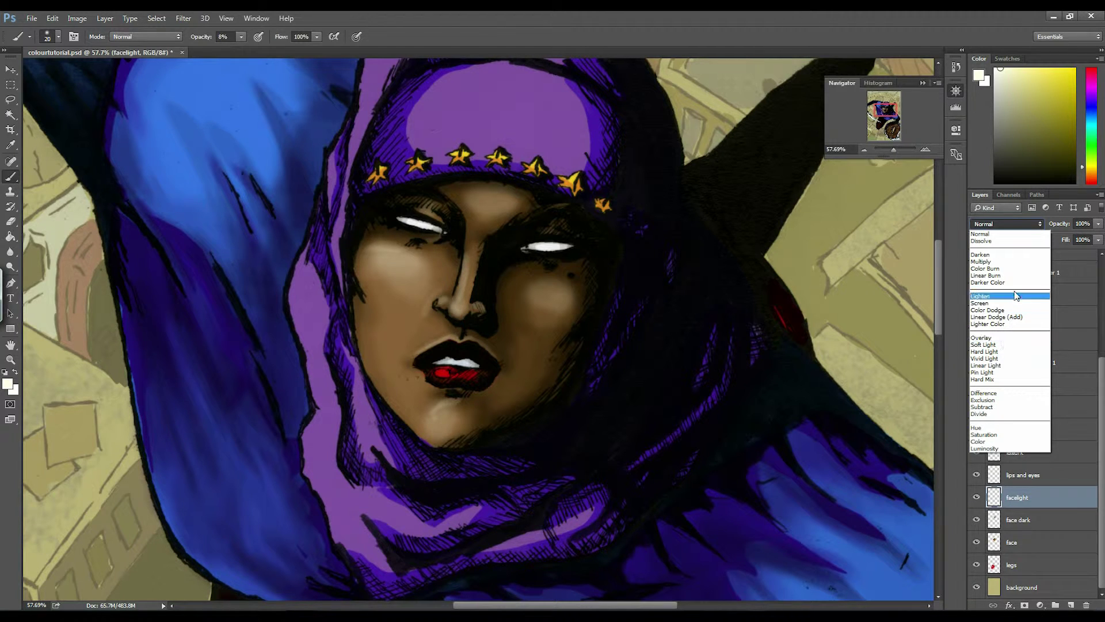
pyautogui.click(1013, 257)
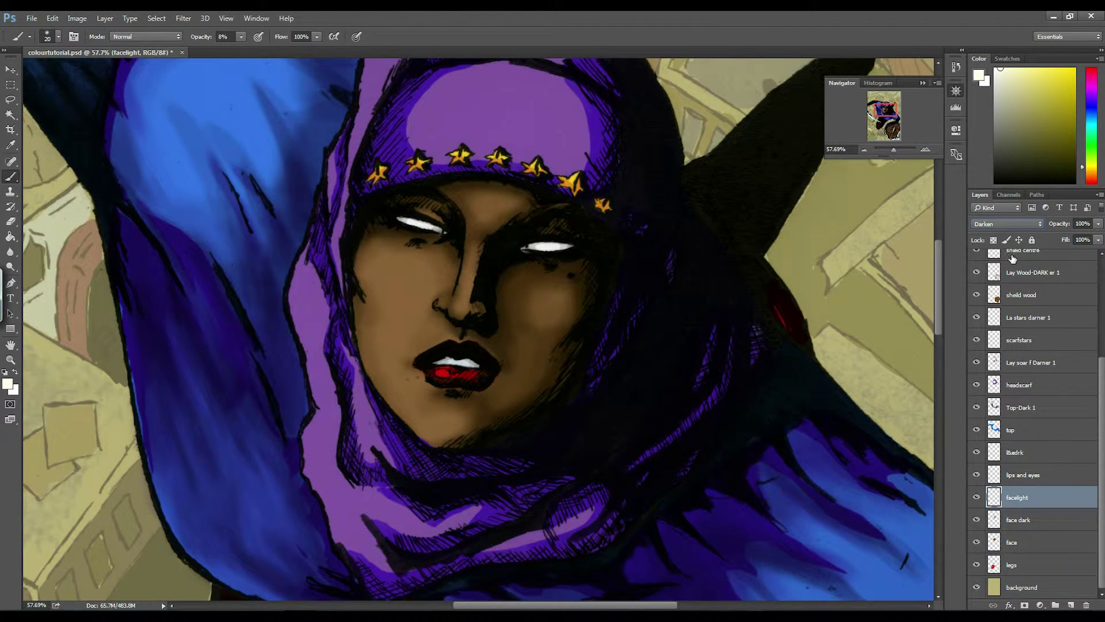
pyautogui.click(1038, 224)
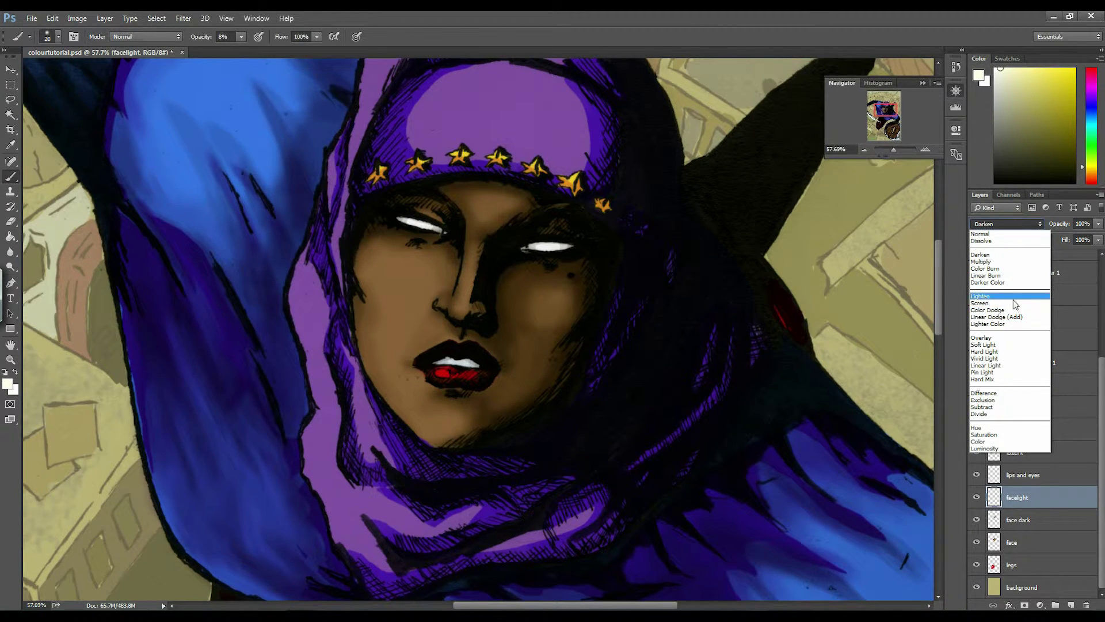
pyautogui.click(1013, 339)
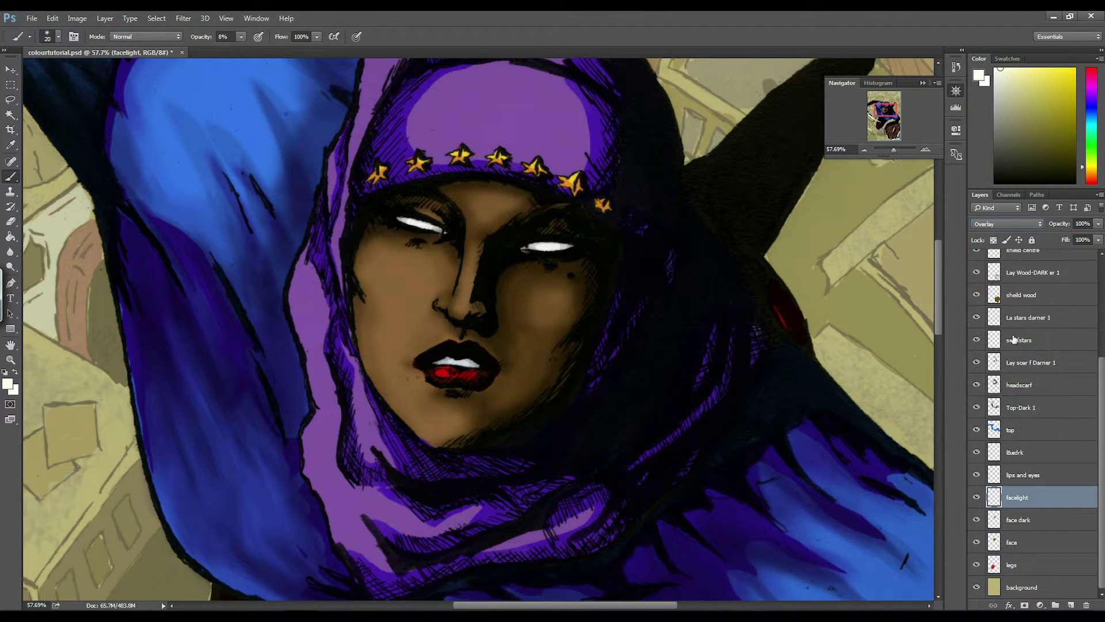
pyautogui.click(1036, 224)
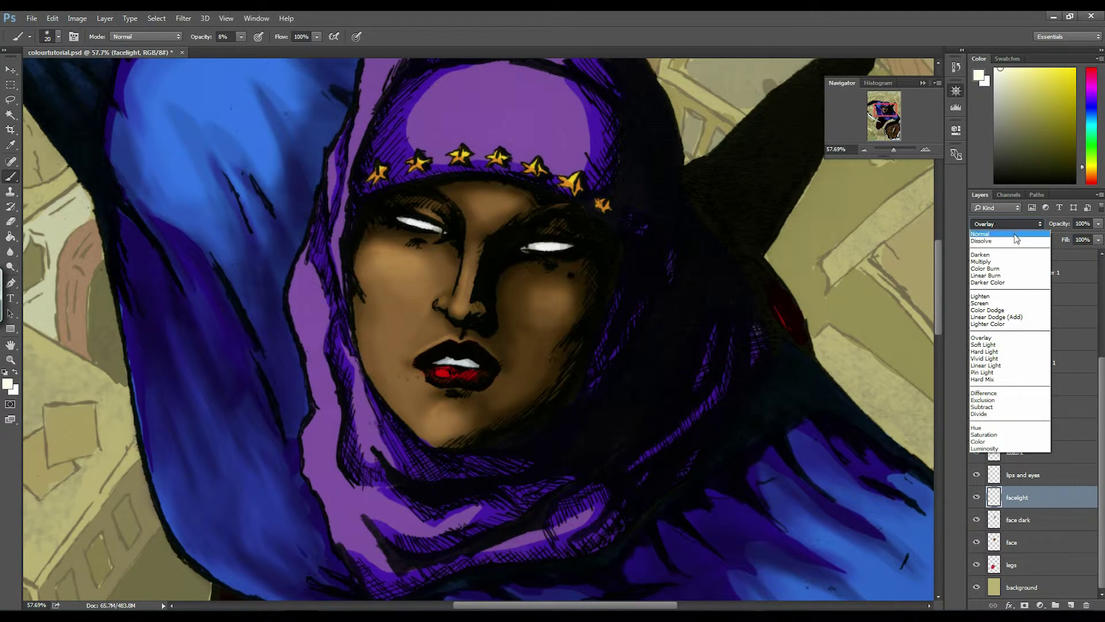
pyautogui.click(1012, 234)
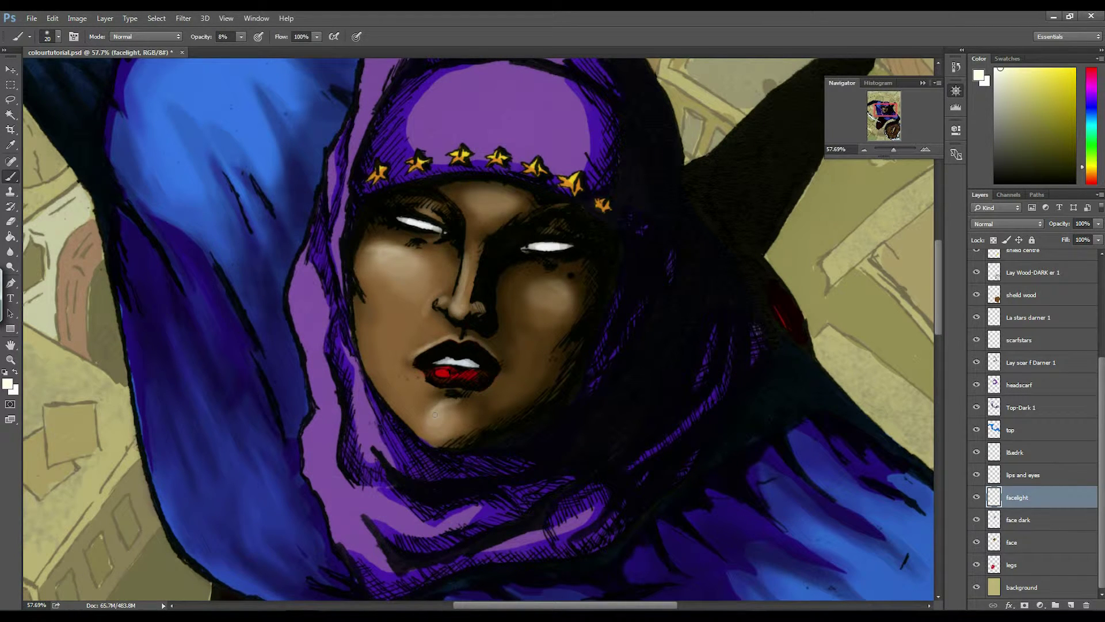
# - Add a highlight stroke on the chin and soften the facelight layer with a low-radius Gaussian Blur
pyautogui.moveTo(435, 432); pyautogui.dragTo(439, 418)
pyautogui.click(183, 19)
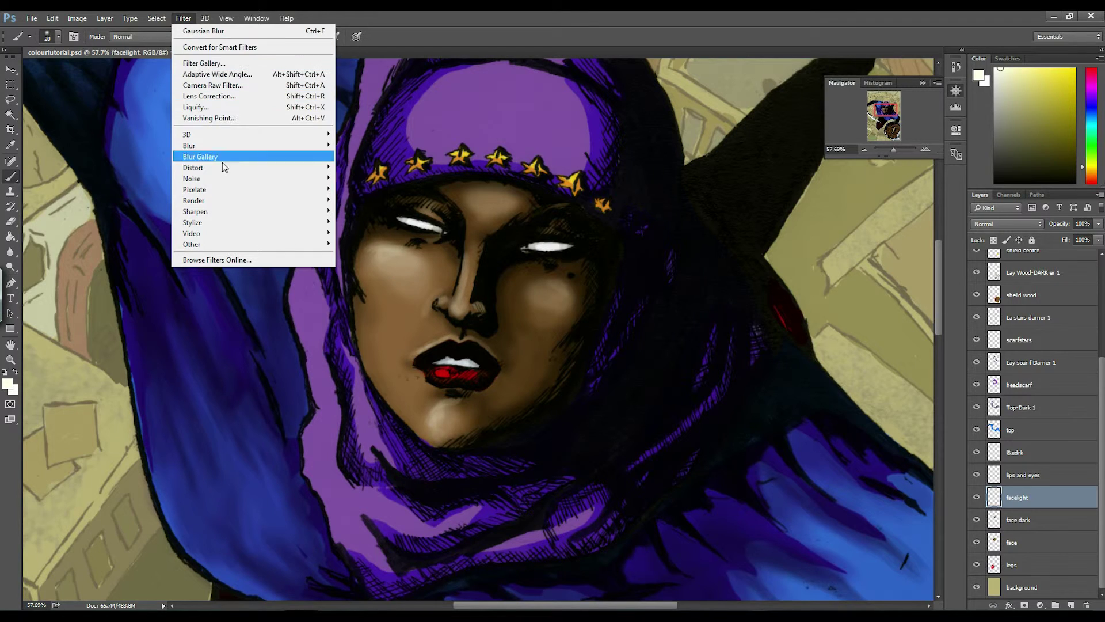
pyautogui.moveTo(314, 154)
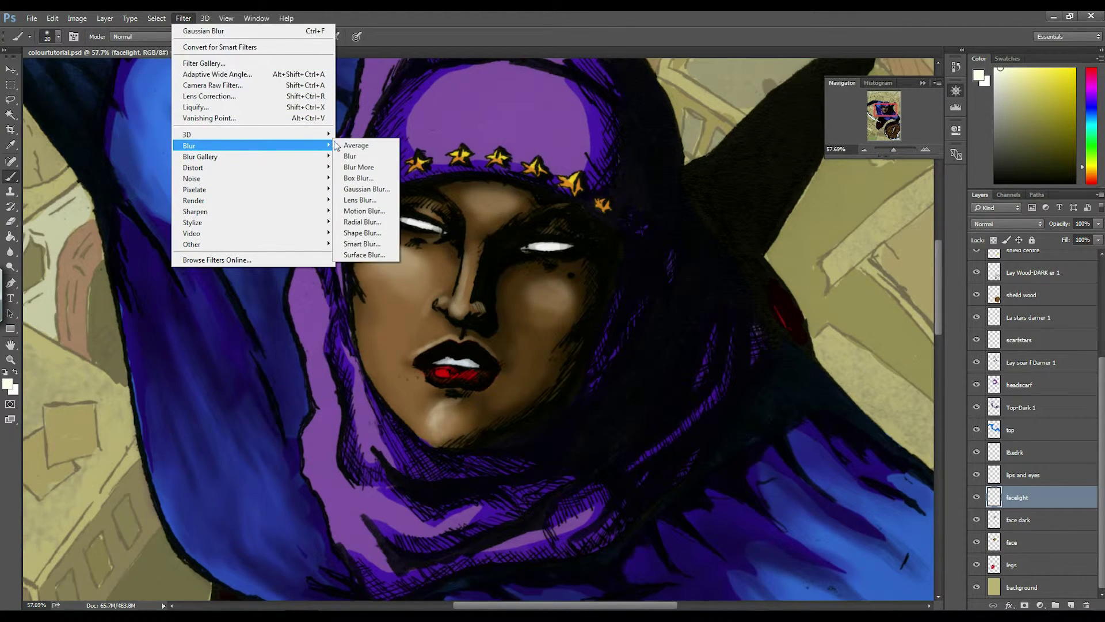
pyautogui.click(380, 190)
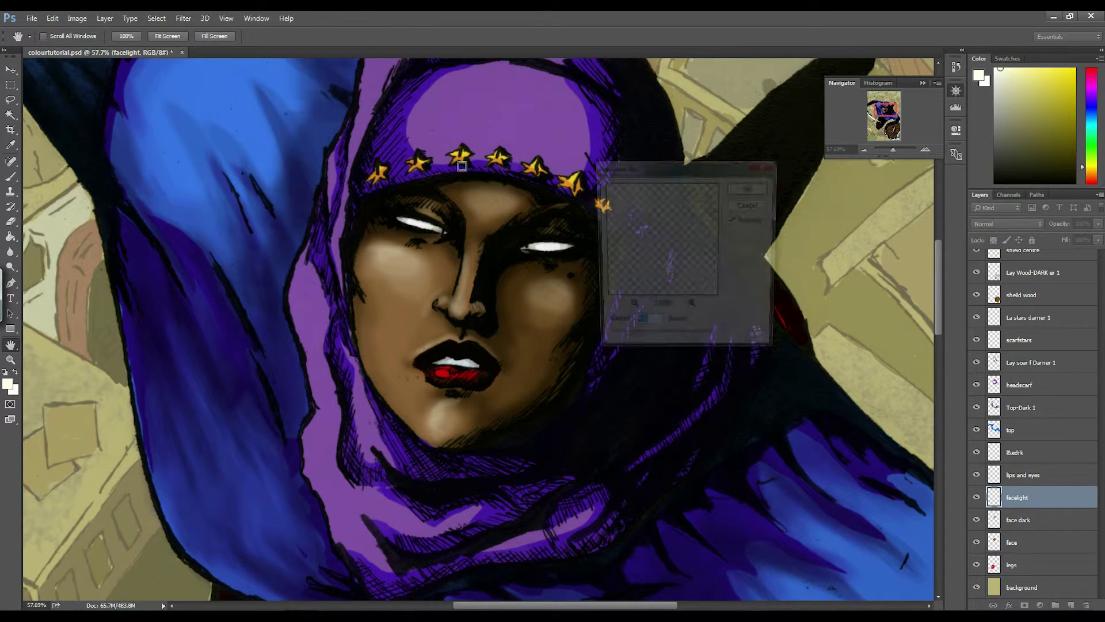
pyautogui.moveTo(665, 347); pyautogui.dragTo(642, 350)
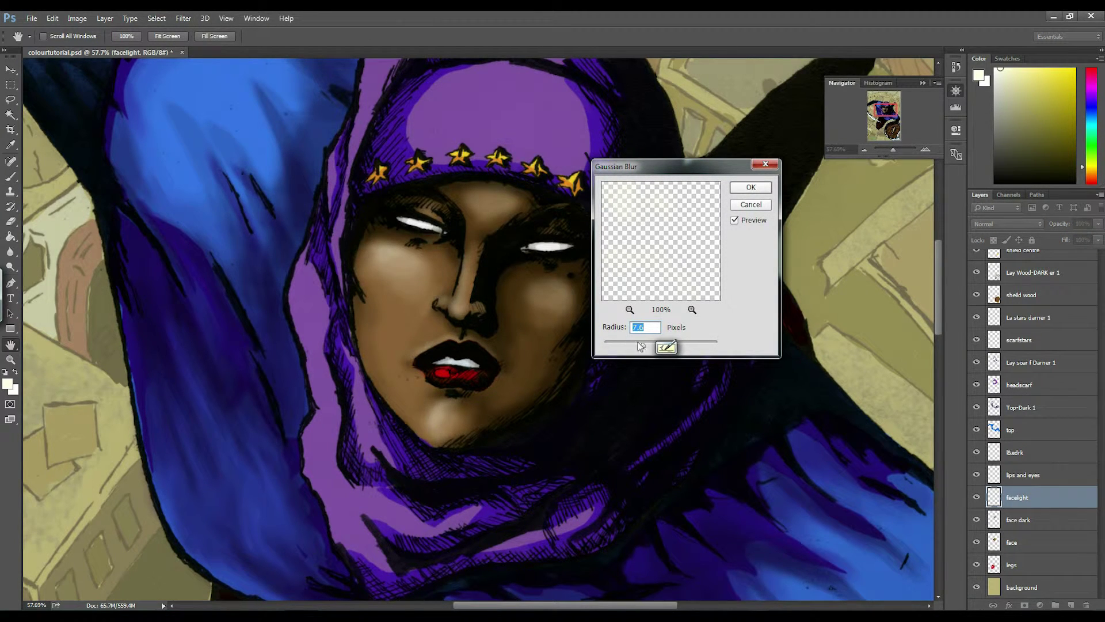
pyautogui.moveTo(643, 347)
pyautogui.mouseDown()
pyautogui.moveTo(620, 347)
pyautogui.moveTo(639, 350)
pyautogui.mouseUp()
pyautogui.click(751, 187)
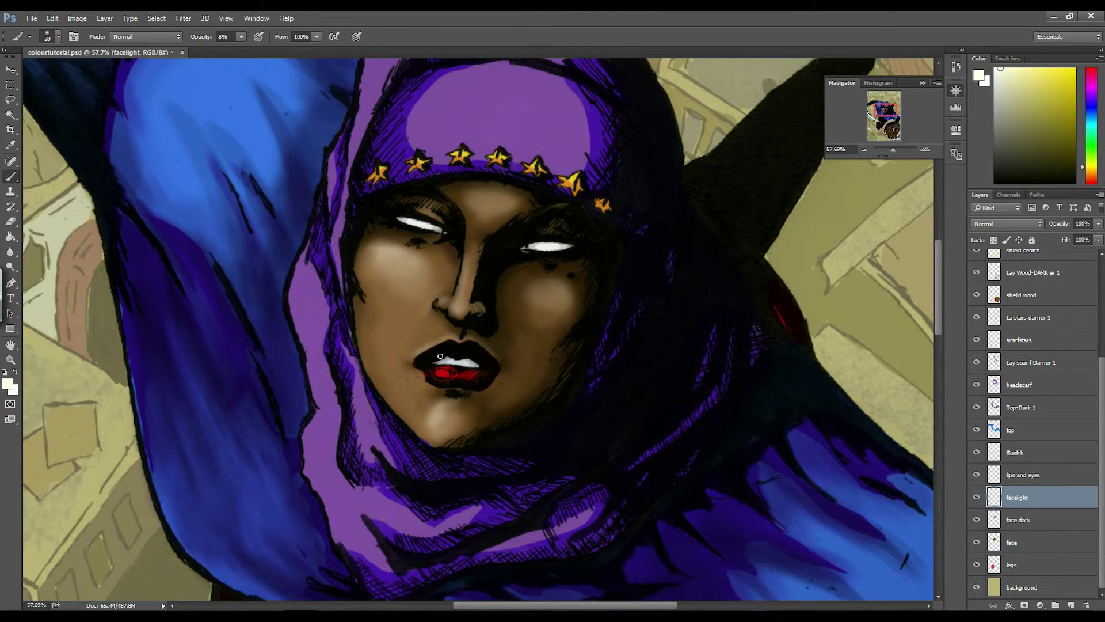
# - Set the brush size to 35 px and paint extra soft highlights on the upper cheek and the nostril
pyautogui.rightClick(484, 252)
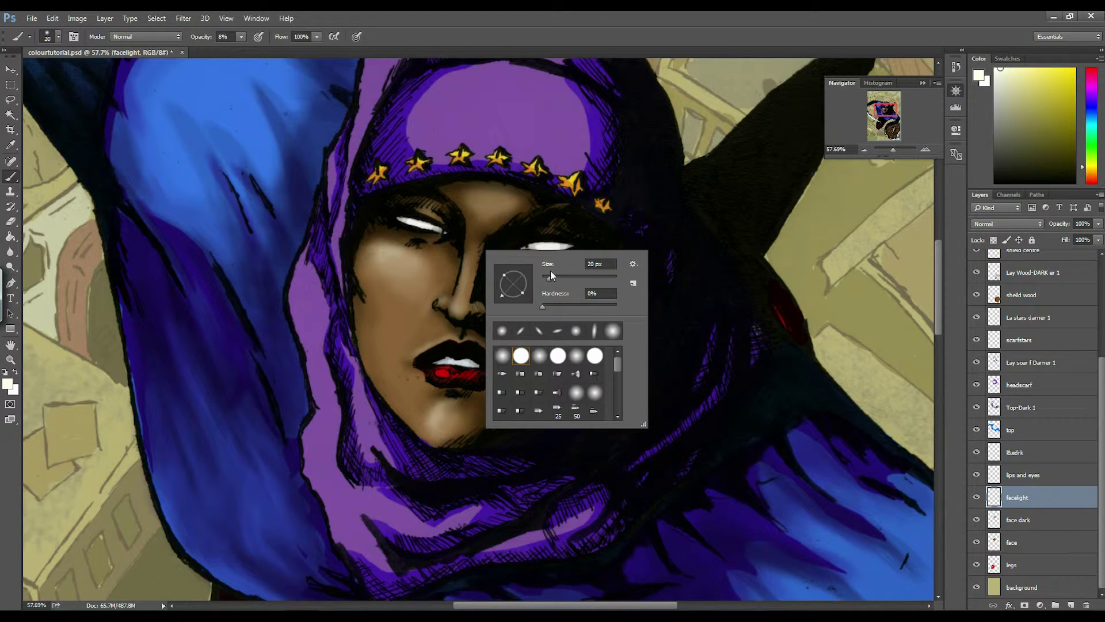
pyautogui.moveTo(550, 275); pyautogui.dragTo(555, 278)
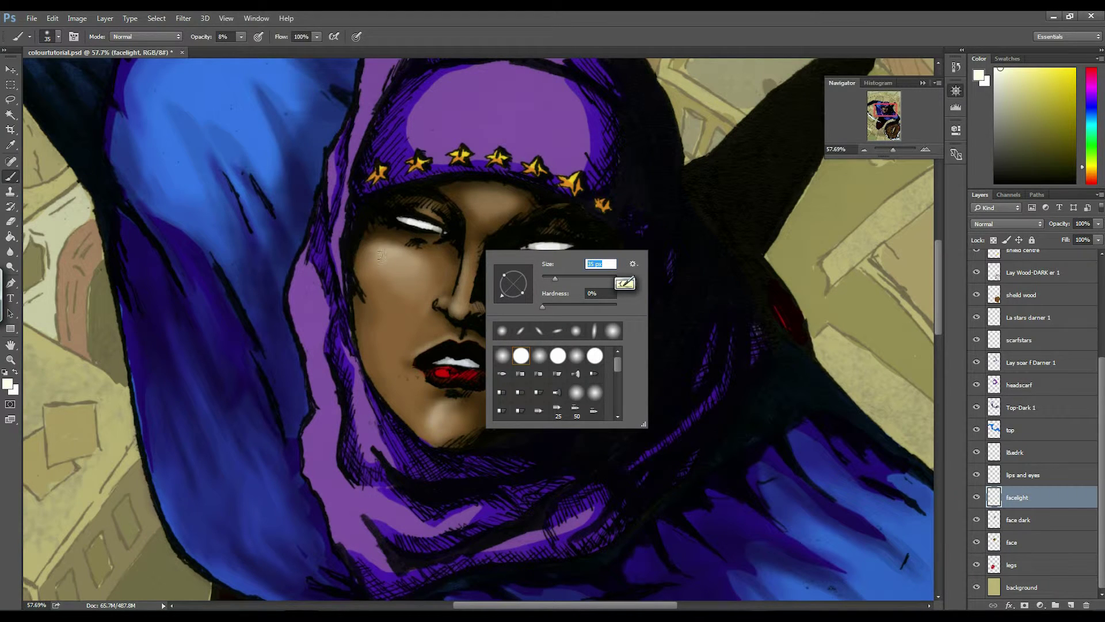
pyautogui.press('Return')
pyautogui.moveTo(384, 255); pyautogui.dragTo(369, 264)
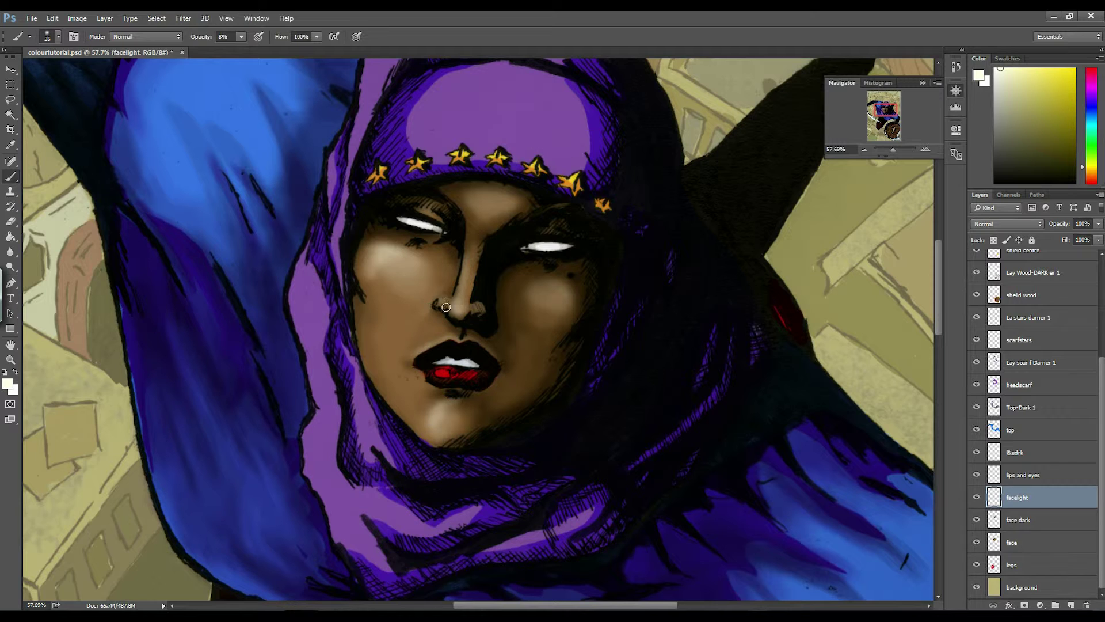
pyautogui.moveTo(447, 301); pyautogui.dragTo(449, 298)
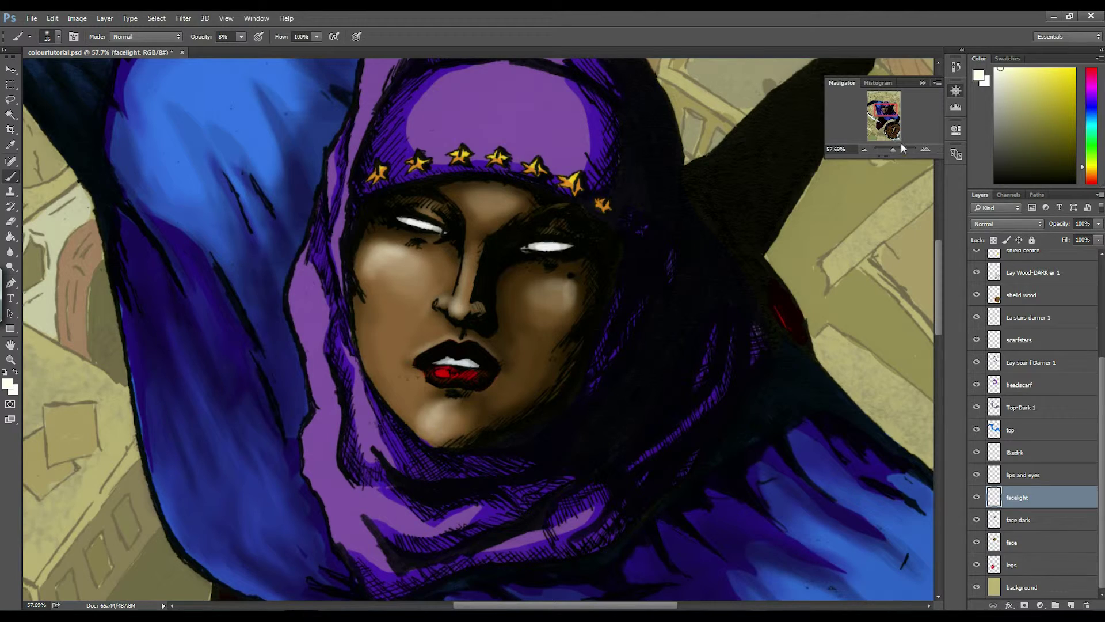
# - Set the brush to 120 px and 3% opacity, and brush faint soft highlights over both cheeks
pyautogui.moveTo(892, 146); pyautogui.dragTo(893, 146)
pyautogui.rightClick(460, 275)
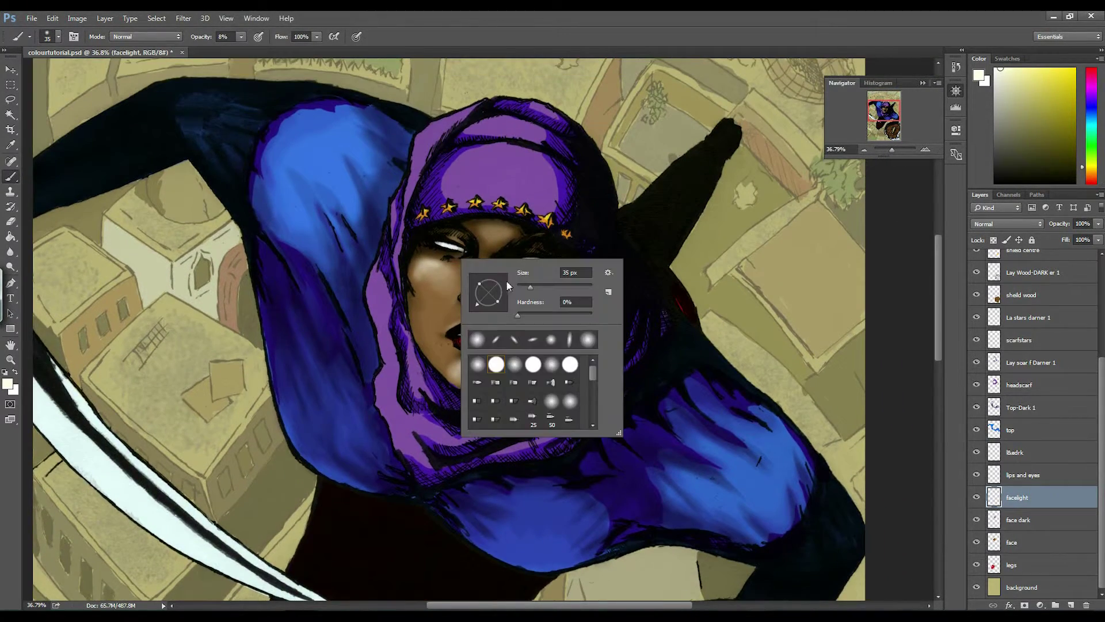
pyautogui.moveTo(541, 285); pyautogui.dragTo(557, 287)
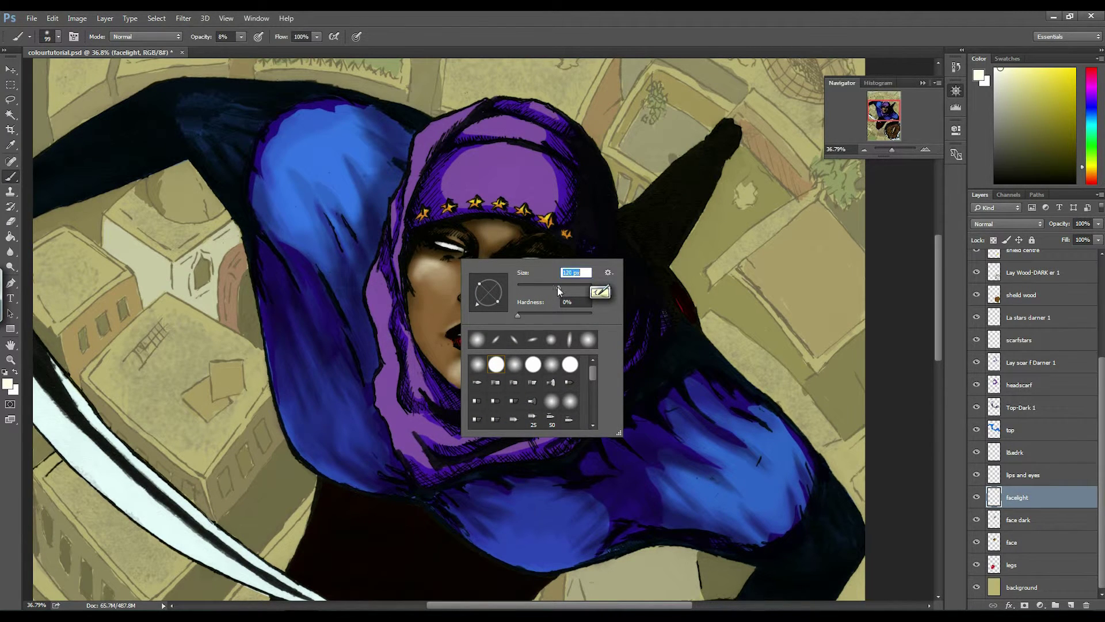
pyautogui.click(240, 36)
pyautogui.moveTo(240, 49); pyautogui.dragTo(240, 48)
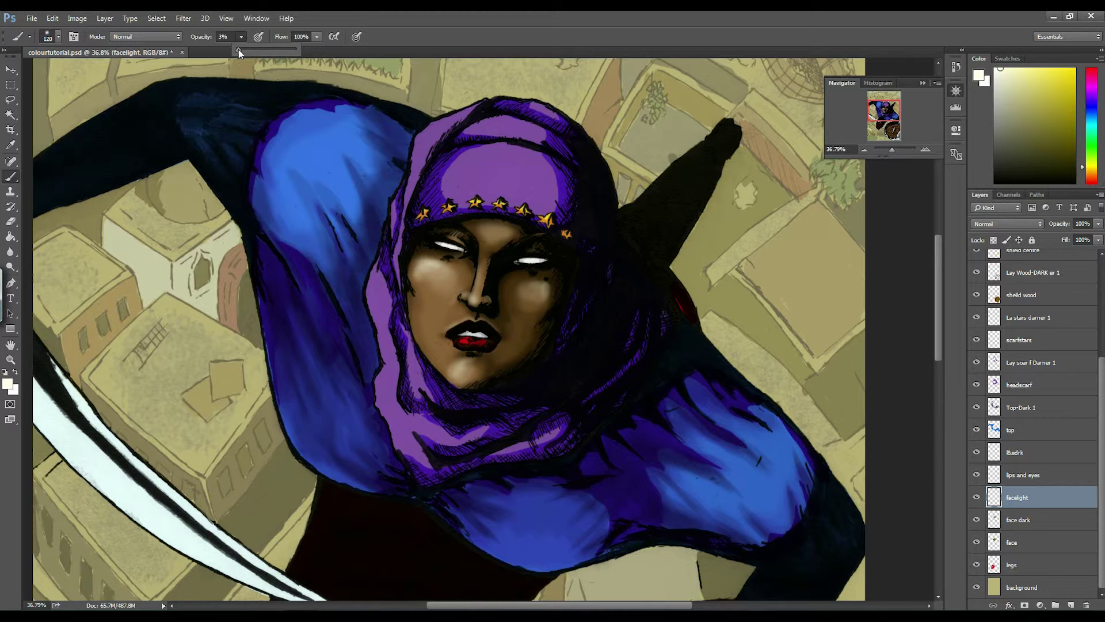
pyautogui.click(428, 299)
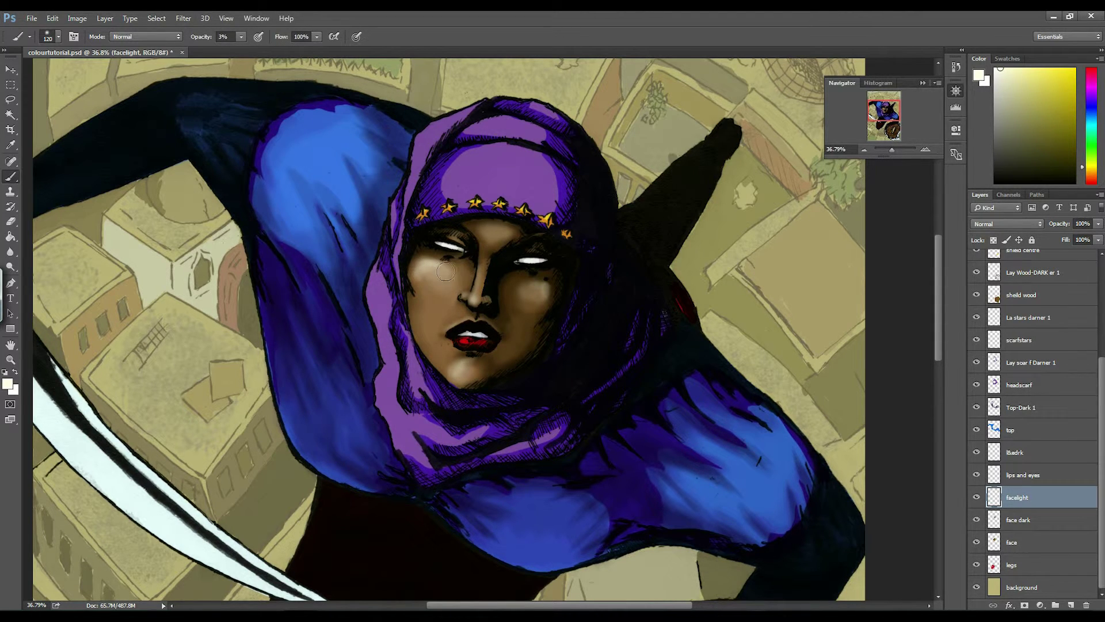
pyautogui.moveTo(428, 280)
pyautogui.mouseDown()
pyautogui.moveTo(457, 275)
pyautogui.moveTo(427, 316)
pyautogui.moveTo(452, 311)
pyautogui.moveTo(428, 324)
pyautogui.moveTo(443, 353)
pyautogui.moveTo(446, 275)
pyautogui.moveTo(493, 241)
pyautogui.moveTo(489, 232)
pyautogui.moveTo(474, 302)
pyautogui.moveTo(484, 229)
pyautogui.moveTo(476, 314)
pyautogui.moveTo(483, 269)
pyautogui.moveTo(556, 302)
pyautogui.moveTo(532, 298)
pyautogui.moveTo(564, 281)
pyautogui.moveTo(500, 451)
pyautogui.moveTo(523, 272)
pyautogui.moveTo(537, 292)
pyautogui.mouseUp()
# - Reduce the brush size to 57 px and build up faint highlights around the eye and on the upper cheek beneath it
pyautogui.moveTo(882, 108); pyautogui.dragTo(898, 87)
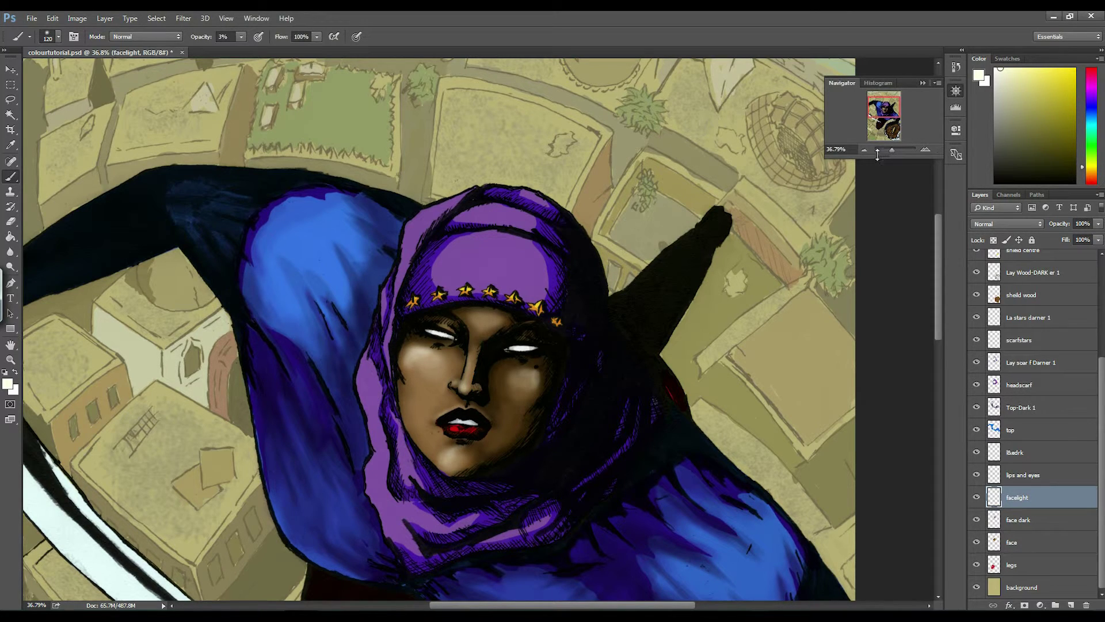
pyautogui.moveTo(884, 104)
pyautogui.mouseDown()
pyautogui.moveTo(887, 122)
pyautogui.moveTo(879, 107)
pyautogui.mouseUp()
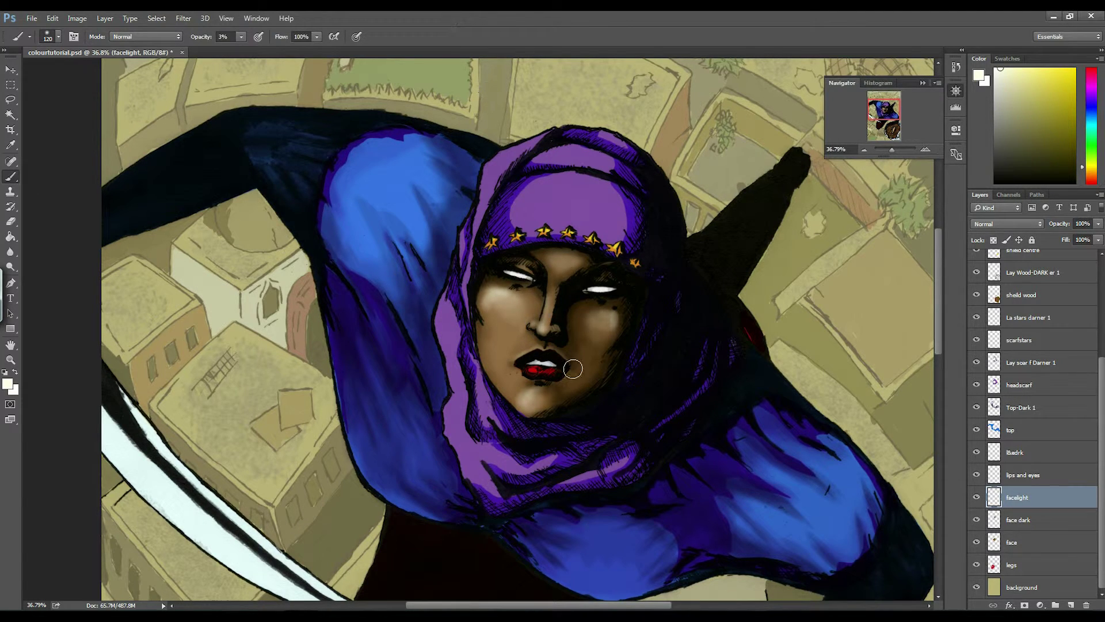
pyautogui.rightClick(561, 287)
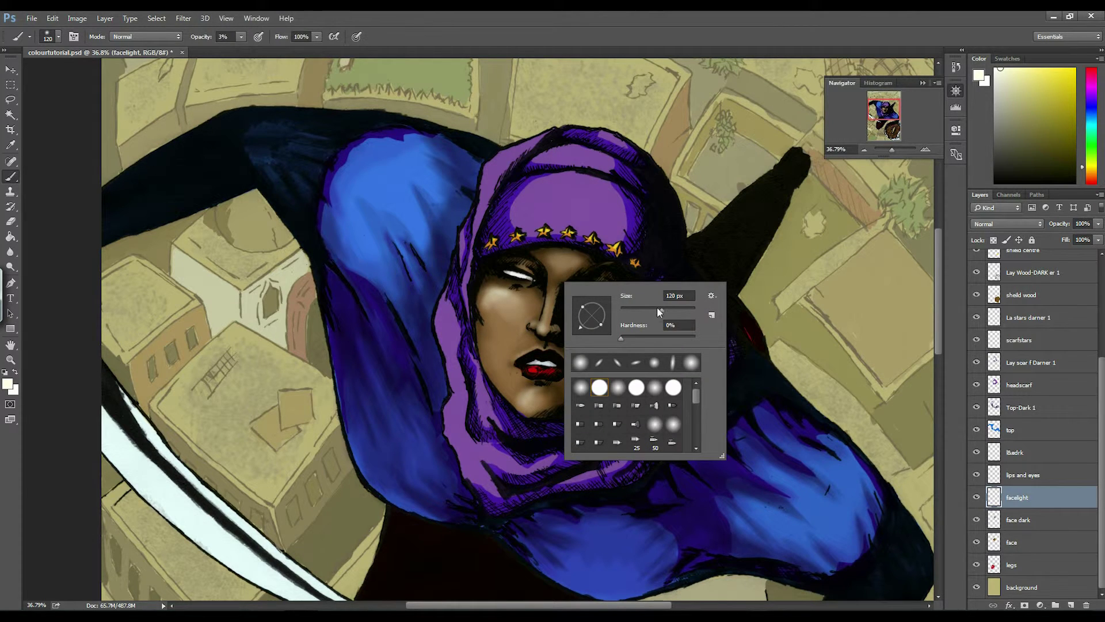
pyautogui.moveTo(660, 310); pyautogui.dragTo(643, 310)
pyautogui.click(523, 258)
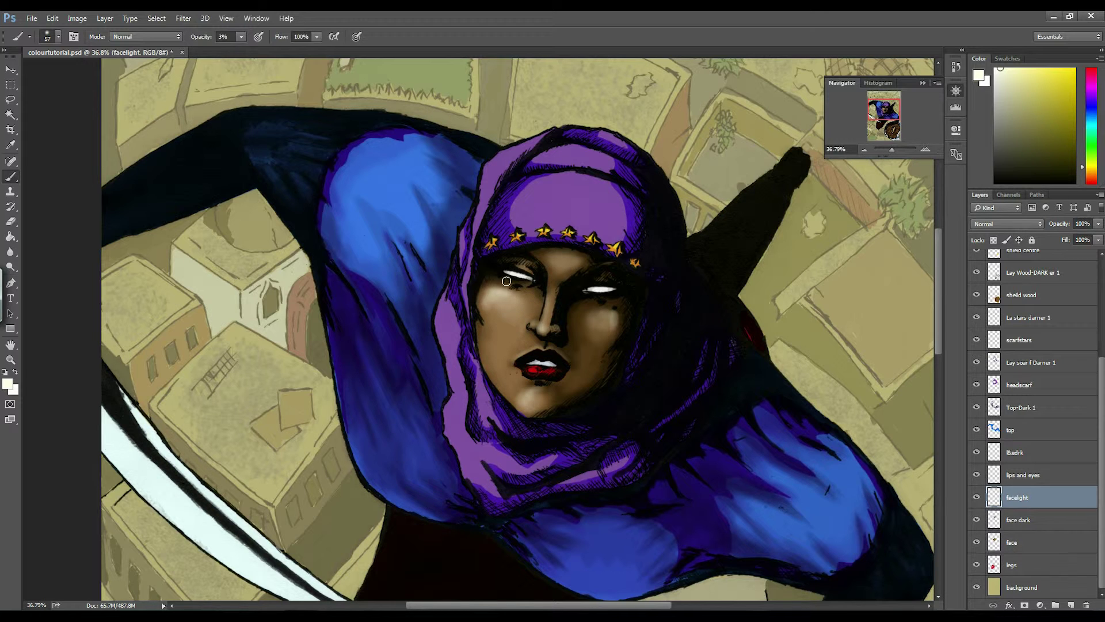
pyautogui.rightClick(532, 281)
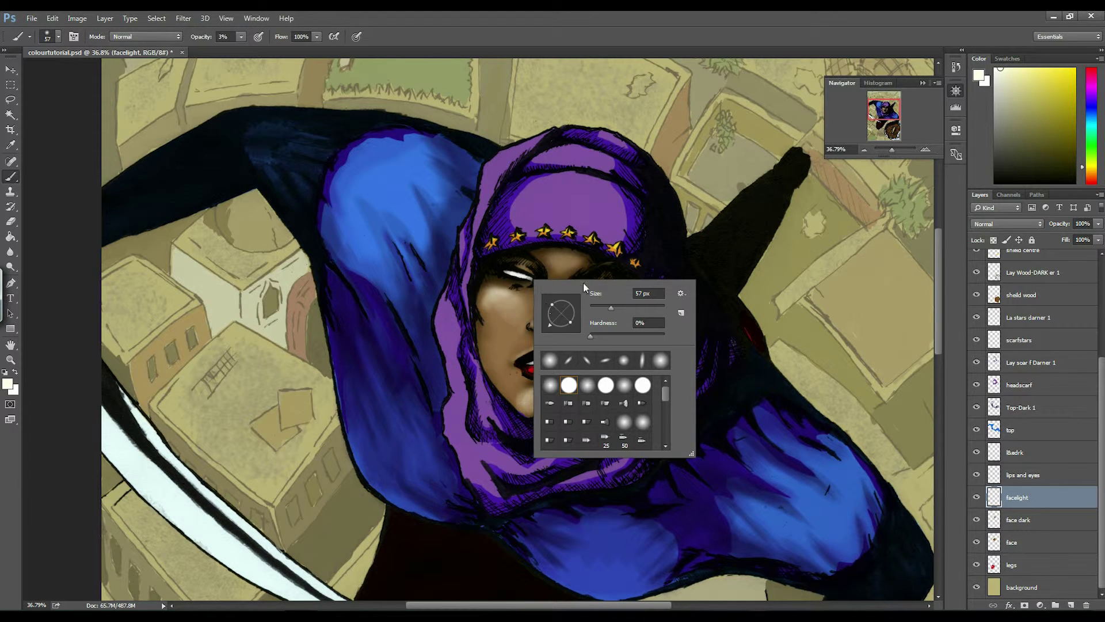
pyautogui.moveTo(892, 148); pyautogui.dragTo(896, 148)
pyautogui.moveTo(882, 110); pyautogui.dragTo(878, 108)
pyautogui.moveTo(278, 267)
pyautogui.mouseDown()
pyautogui.moveTo(320, 252)
pyautogui.moveTo(293, 269)
pyautogui.moveTo(331, 261)
pyautogui.moveTo(290, 255)
pyautogui.moveTo(324, 256)
pyautogui.mouseUp()
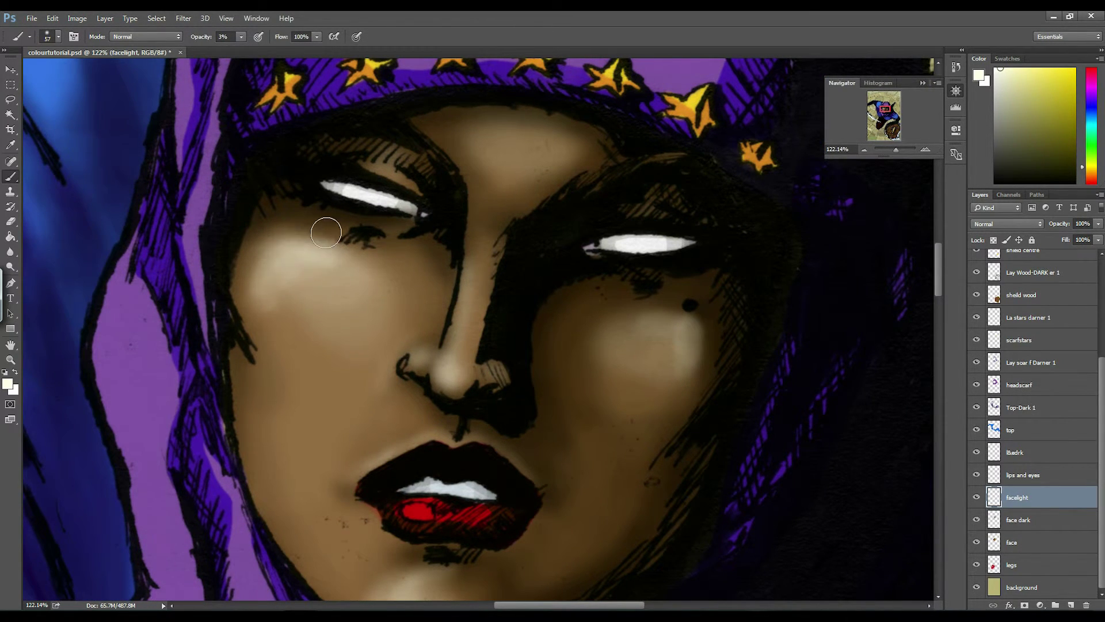
# - Flatten the brush tip into a horizontal ellipse, set its opacity to 40%, and paint brighter highlight strokes across both upper cheeks
pyautogui.rightClick(318, 262)
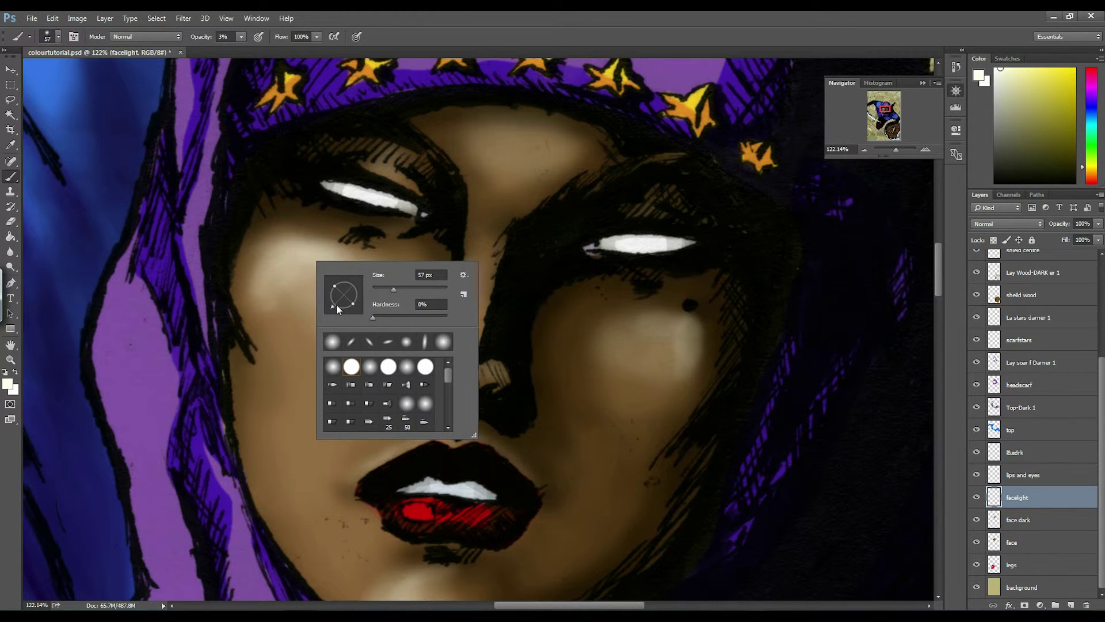
pyautogui.moveTo(336, 305)
pyautogui.mouseDown()
pyautogui.moveTo(327, 293)
pyautogui.moveTo(343, 290)
pyautogui.mouseUp()
pyautogui.click(367, 9)
pyautogui.click(241, 37)
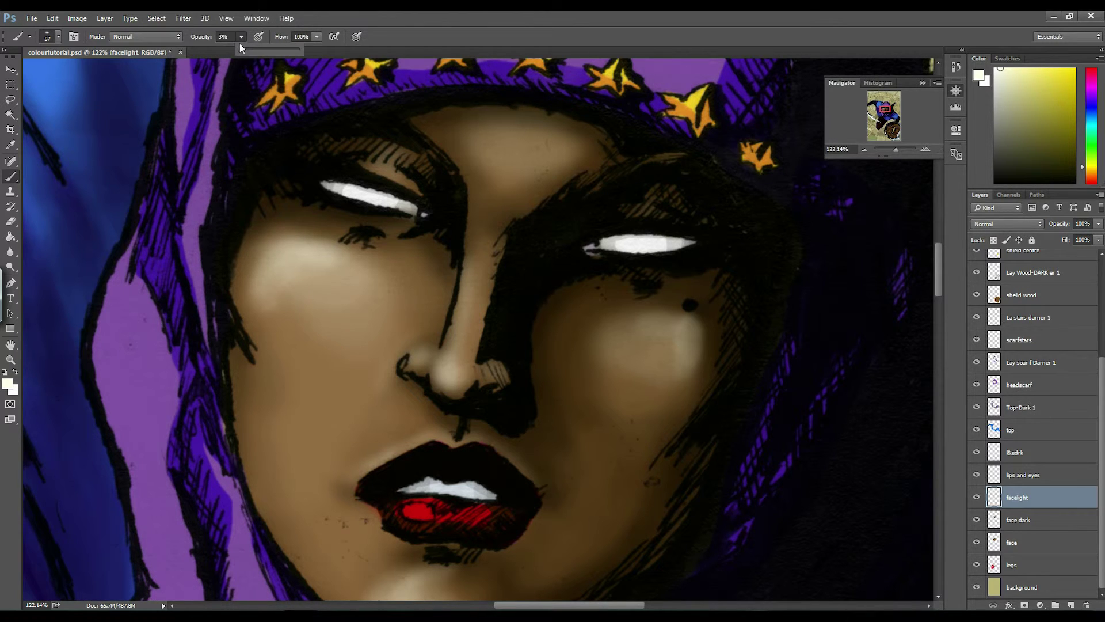
pyautogui.click(262, 50)
pyautogui.click(293, 252)
pyautogui.moveTo(293, 252); pyautogui.dragTo(352, 263)
pyautogui.moveTo(634, 317); pyautogui.dragTo(688, 319)
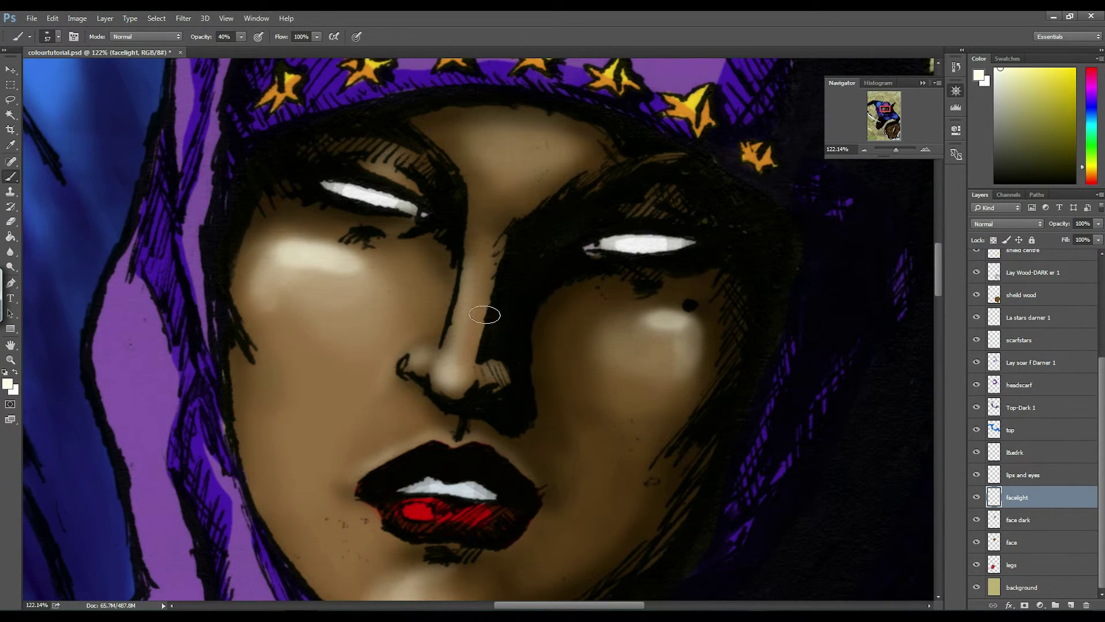
# - Reshape the 57 px brush tip into a narrow, near-upright ellipse and add bright highlights on the nose tip and lower bridge
pyautogui.rightClick(496, 308)
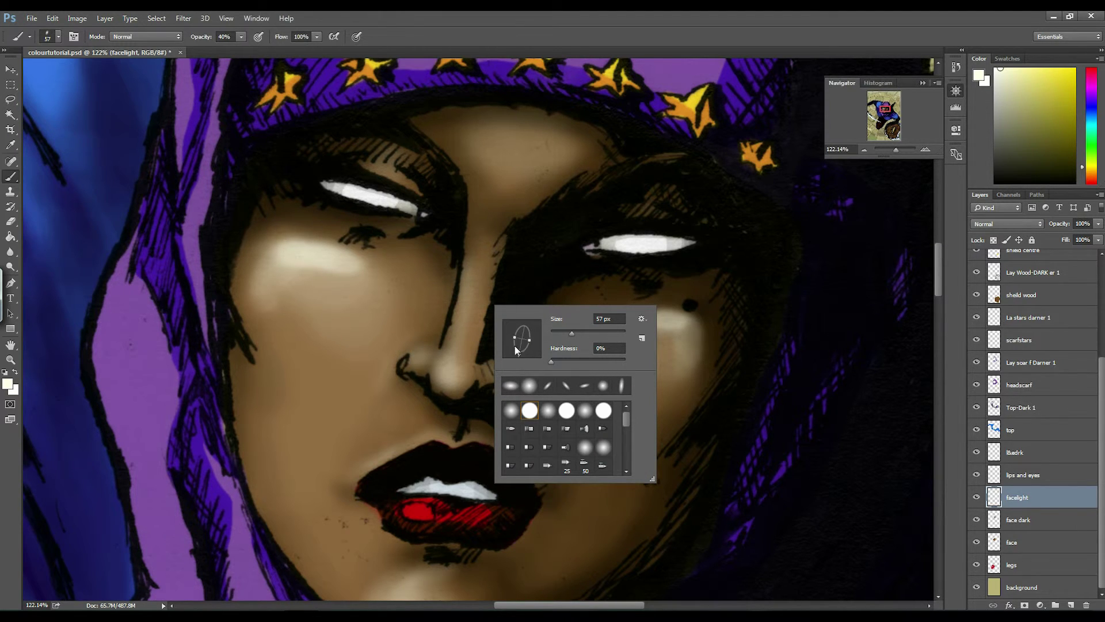
pyautogui.click(450, 375)
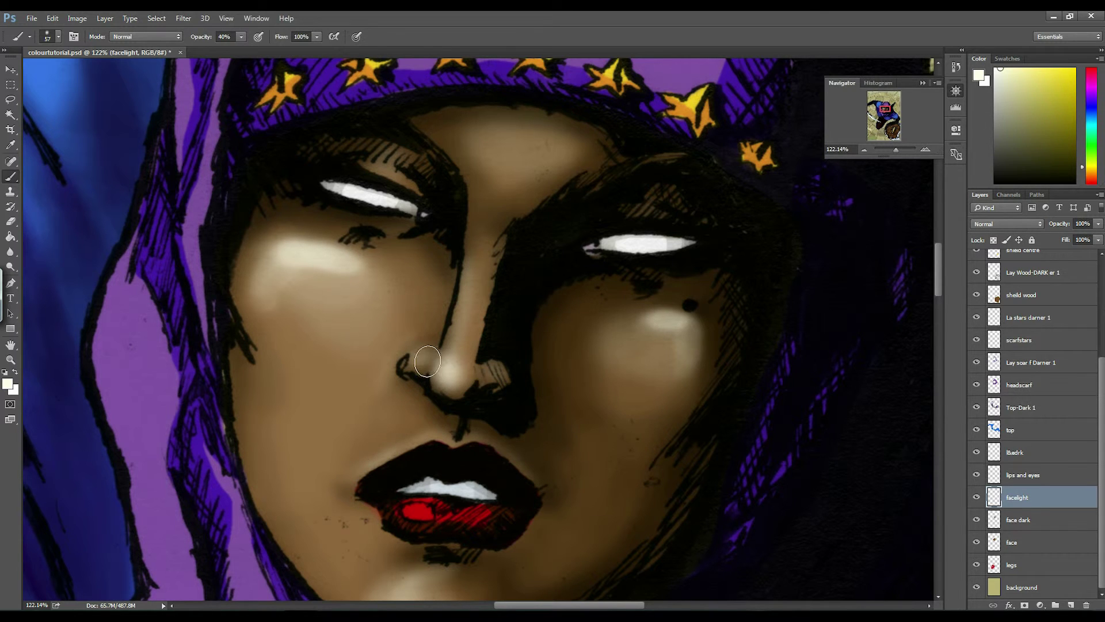
pyautogui.moveTo(886, 109); pyautogui.dragTo(883, 108)
pyautogui.rightClick(611, 193)
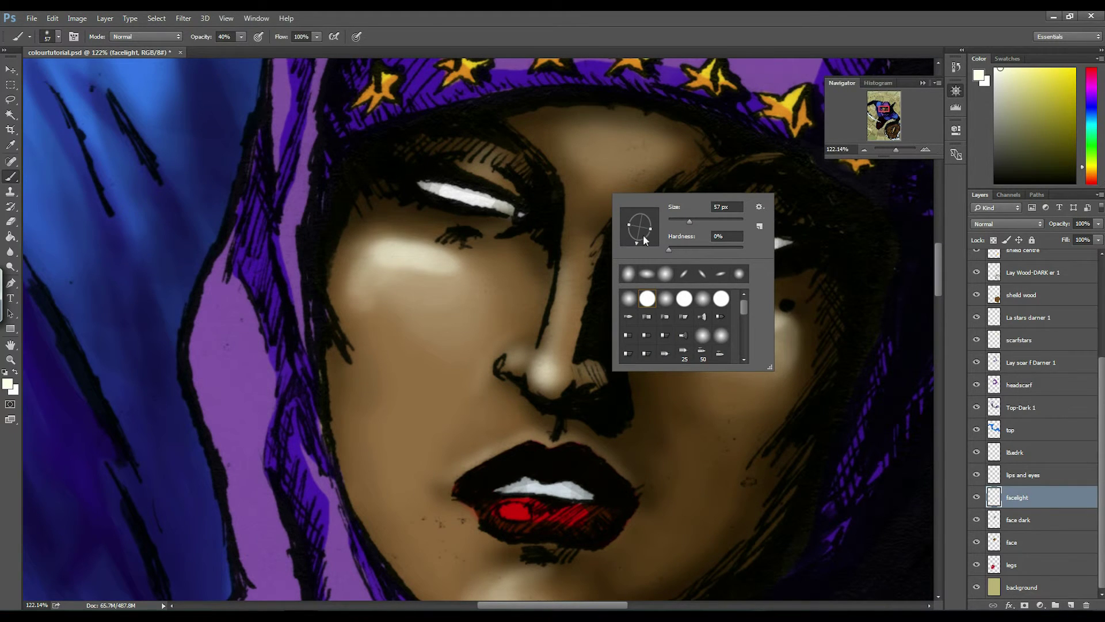
pyautogui.moveTo(644, 236); pyautogui.dragTo(631, 253)
pyautogui.click(549, 352)
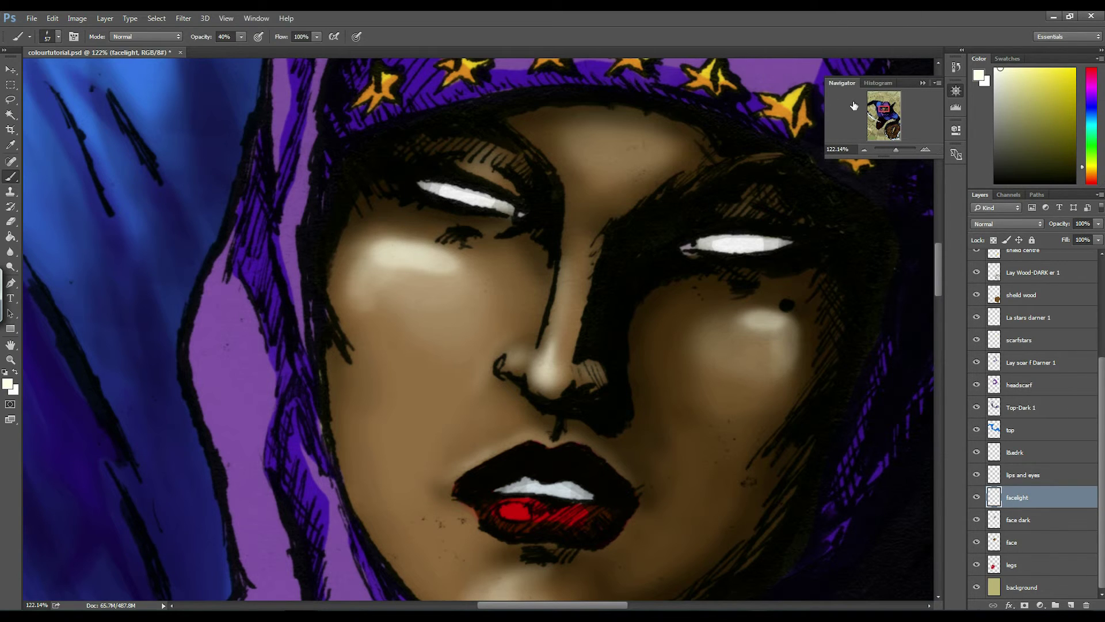
pyautogui.moveTo(897, 153); pyautogui.dragTo(892, 149)
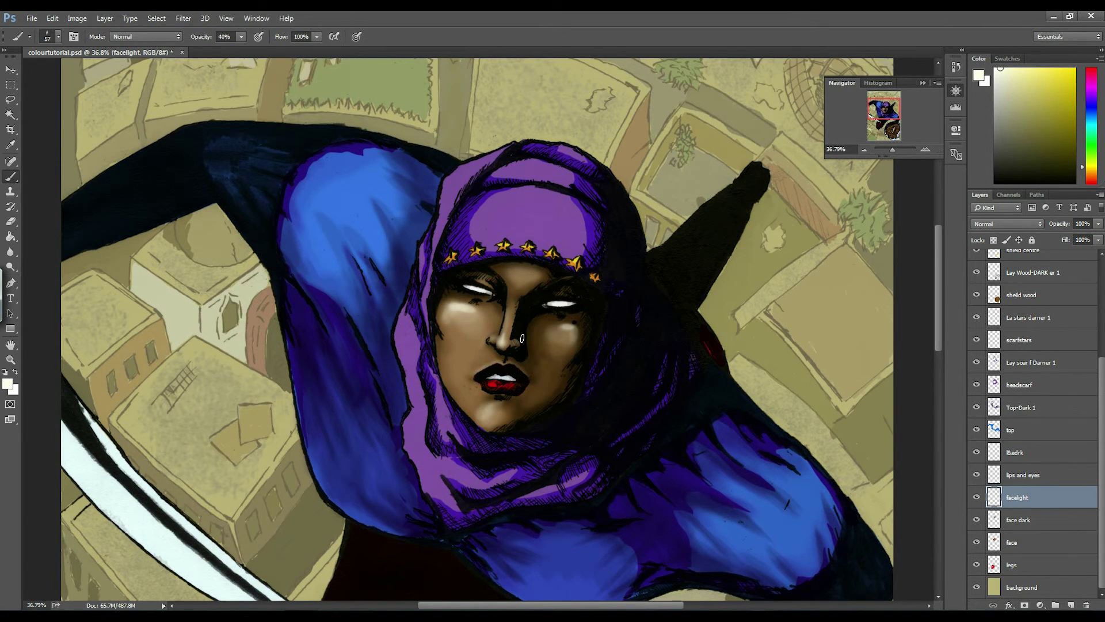
pyautogui.moveTo(892, 150); pyautogui.dragTo(895, 109)
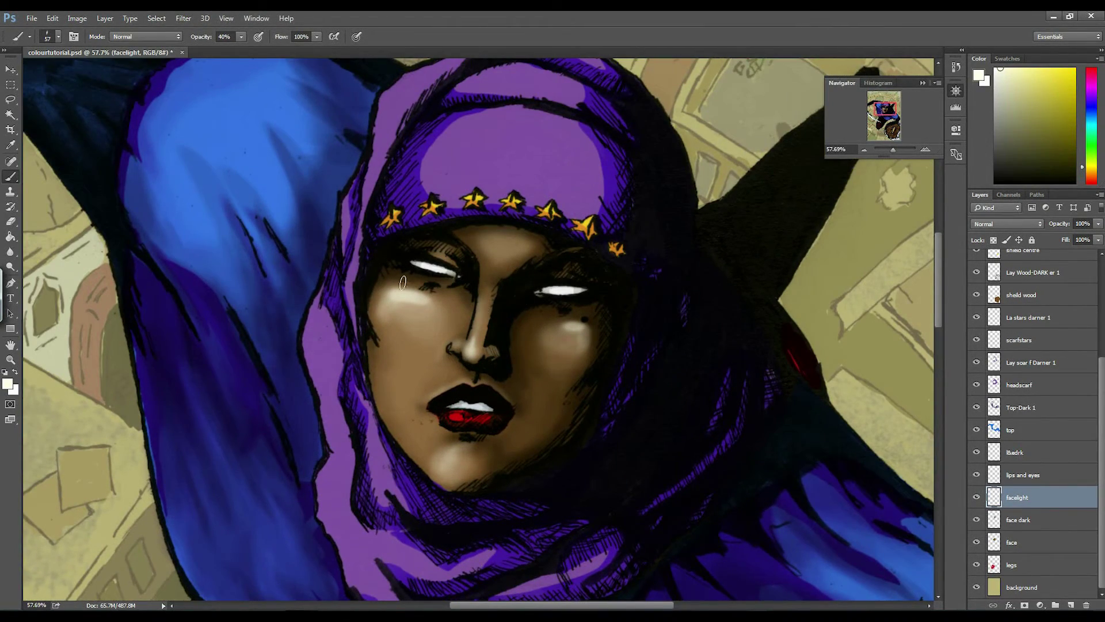